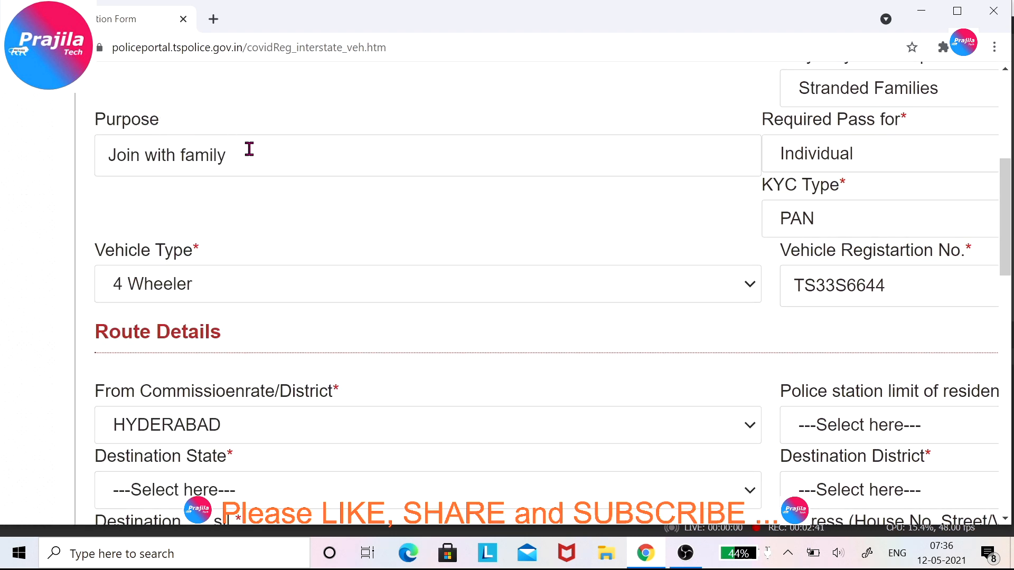
# Select the 'Join with family' text in the Purpose field.
pyautogui.moveTo(226, 155); pyautogui.dragTo(97, 158)
# Choose Banjara Hills as the residence police station limit.
pyautogui.click(273, 206)
pyautogui.scroll(-4, 273, 210)
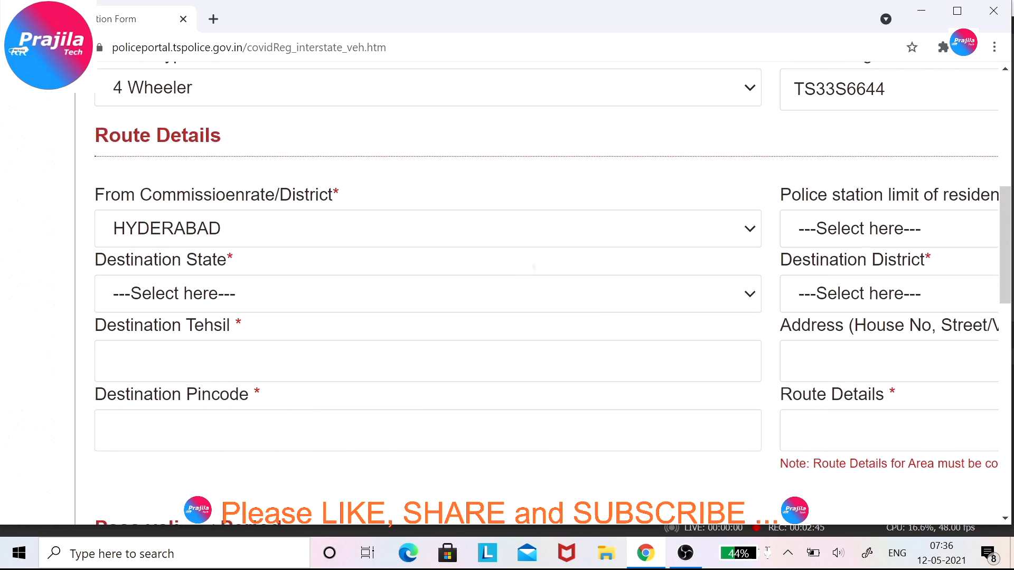
pyautogui.hscroll(4, 831, 245)
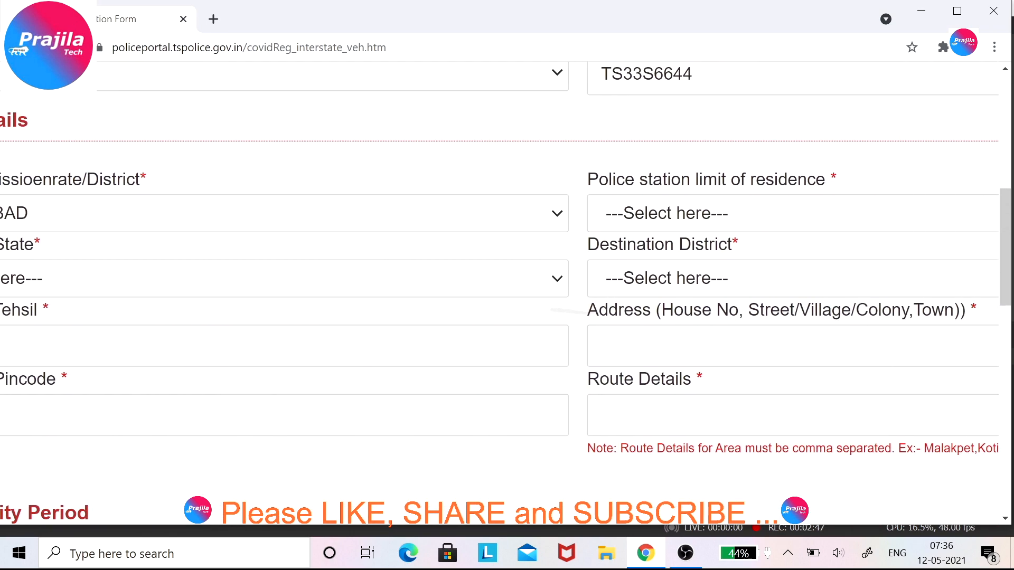
pyautogui.hscroll(1, 507, 264)
pyautogui.click(678, 212)
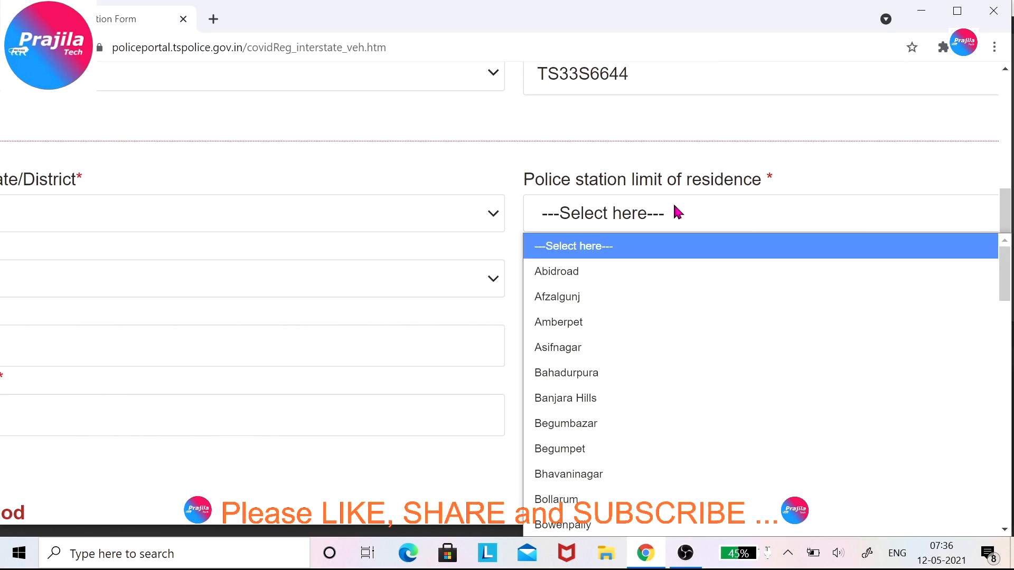
pyautogui.click(584, 398)
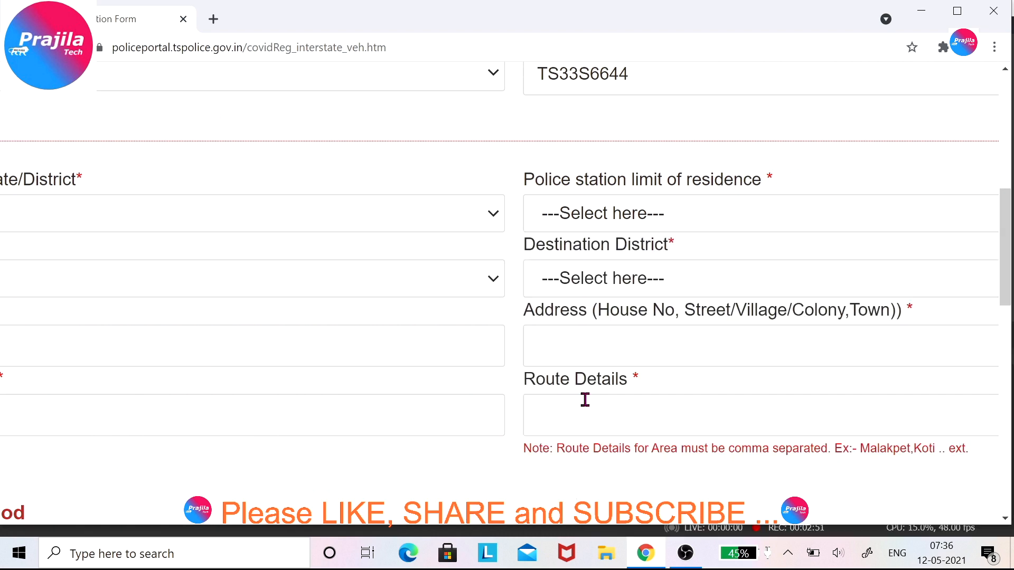
pyautogui.hscroll(-4, 585, 400)
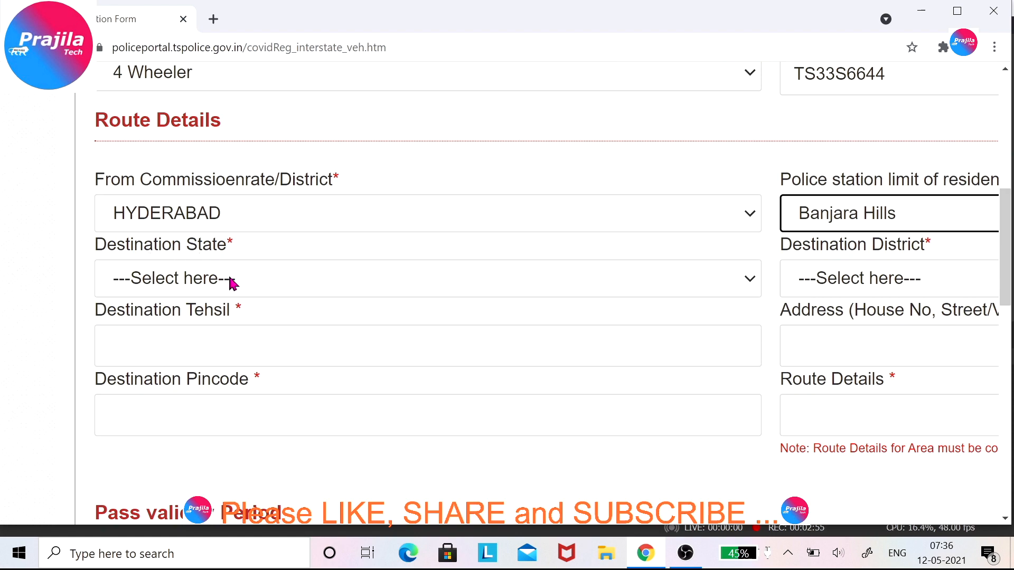
# Try destination state TELANGANA, then switch to ANDHRA PRADESH with KURNOOL district.
pyautogui.click(247, 284)
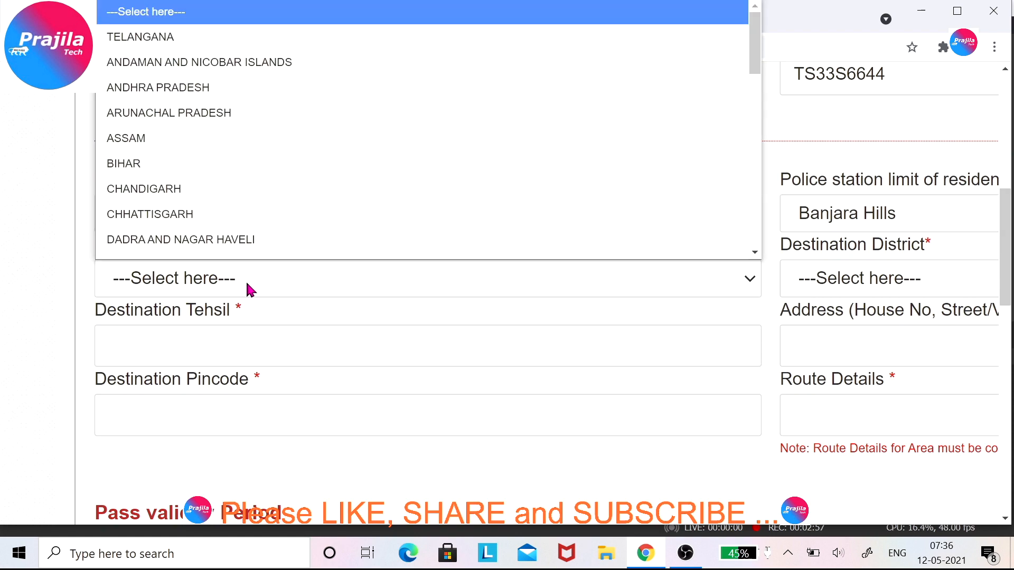
pyautogui.click(186, 38)
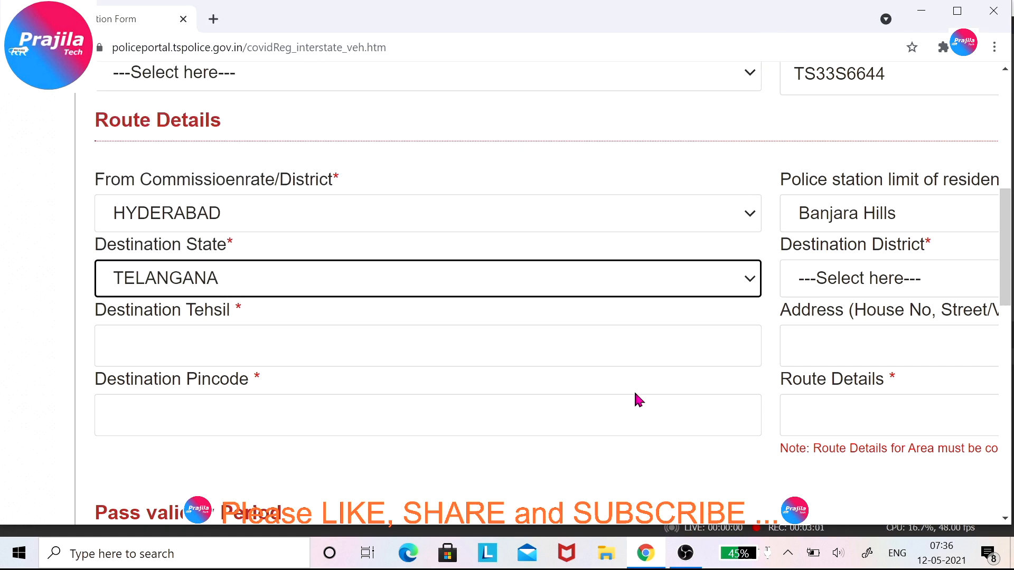
pyautogui.click(833, 280)
pyautogui.press('Tab')
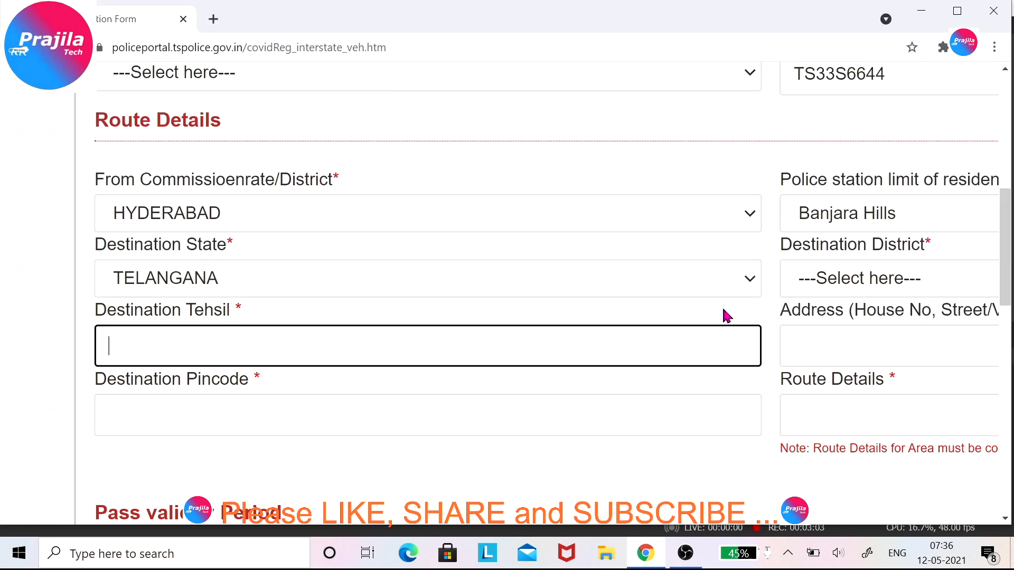
pyautogui.click(824, 293)
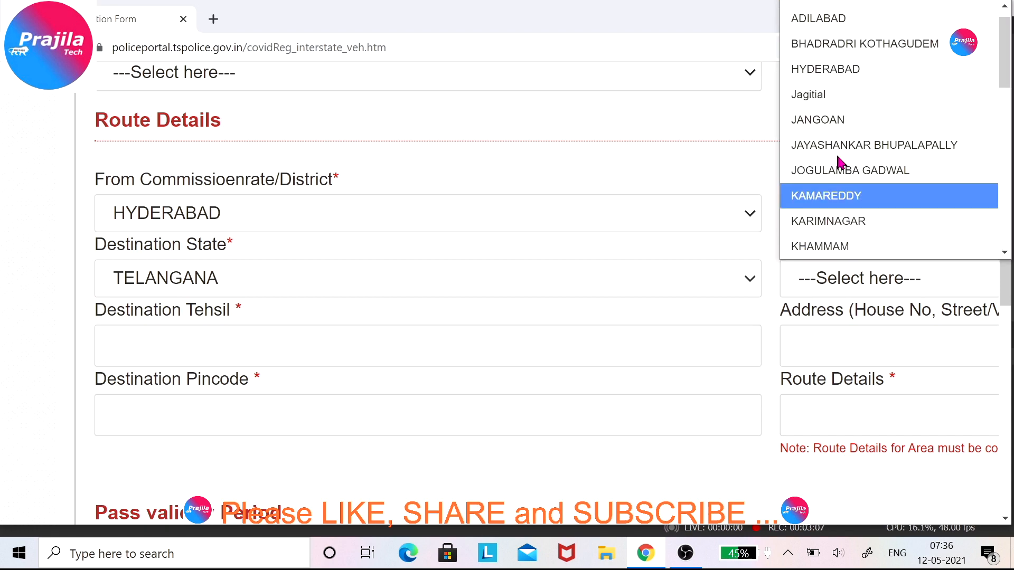
pyautogui.click(255, 278)
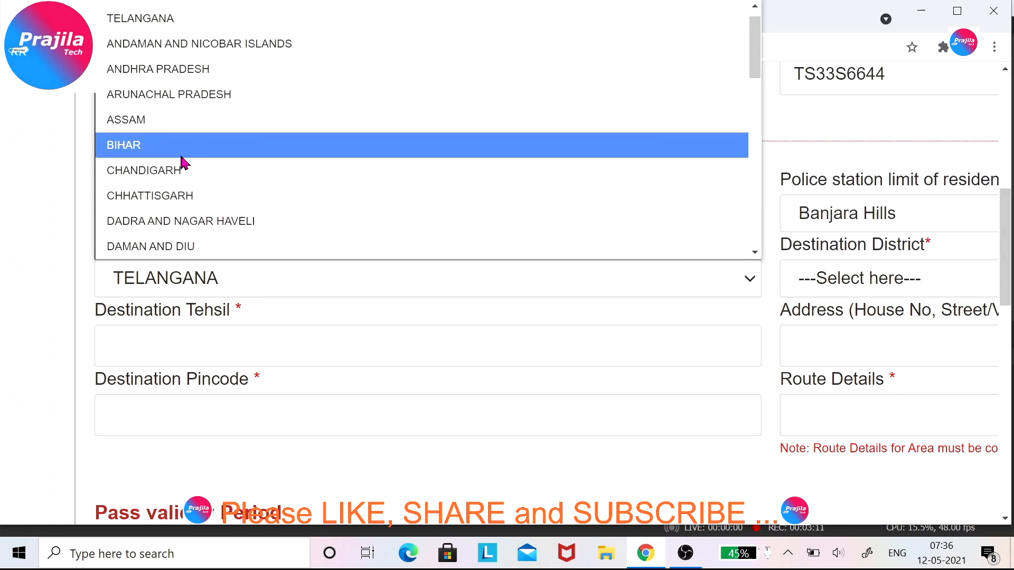
pyautogui.click(218, 79)
pyautogui.click(813, 287)
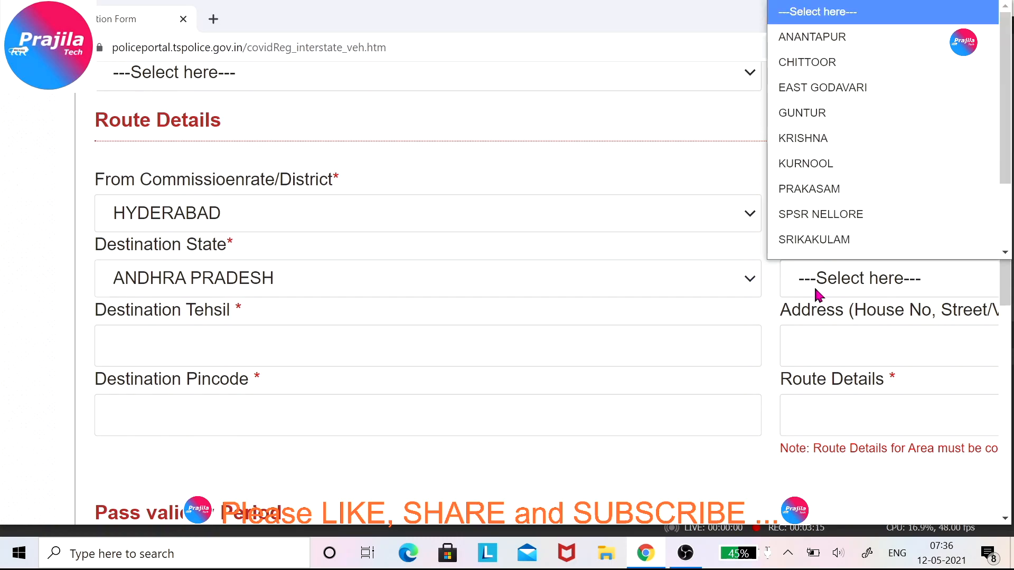
pyautogui.scroll(-1, 859, 165)
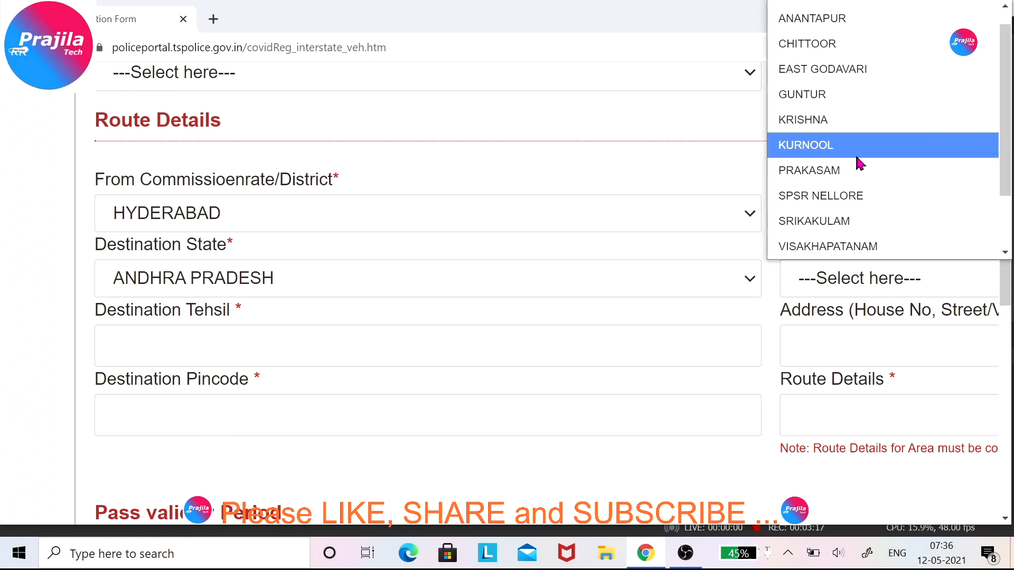
pyautogui.click(859, 165)
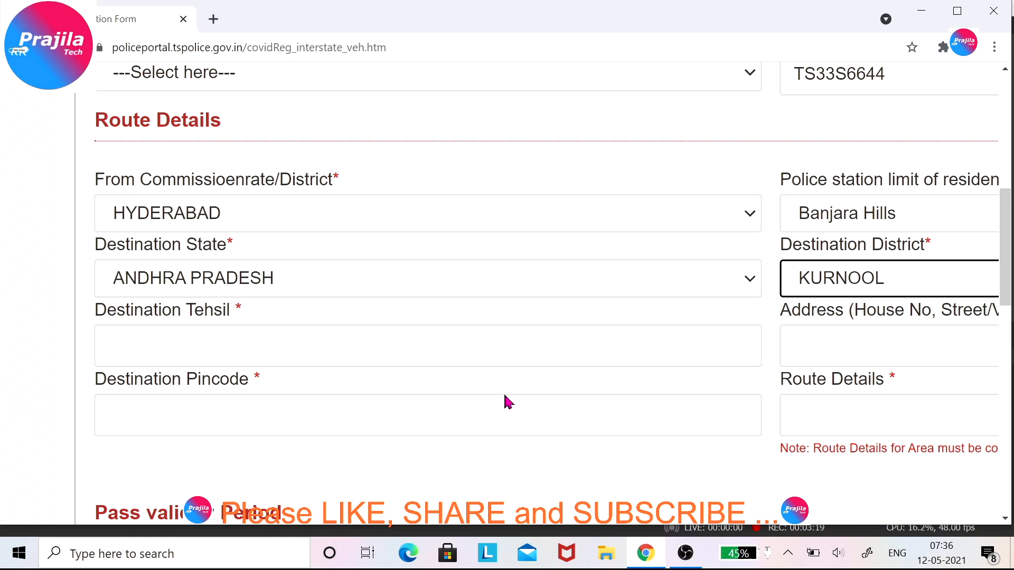
# Set destination state back to TELANGANA with district JAYASHANKAR BHUPALAPALLY.
pyautogui.click(408, 288)
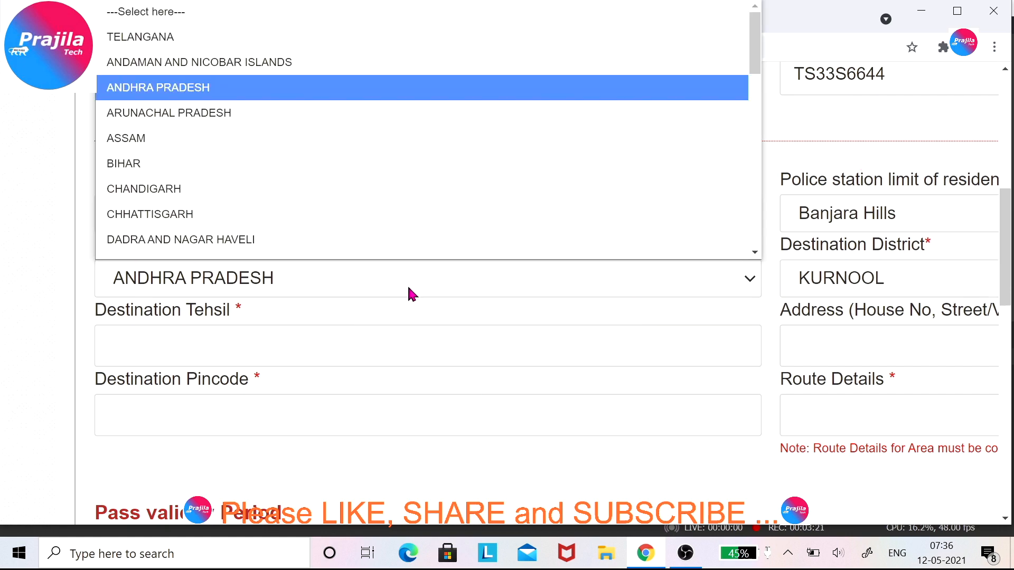
pyautogui.click(260, 36)
pyautogui.click(895, 291)
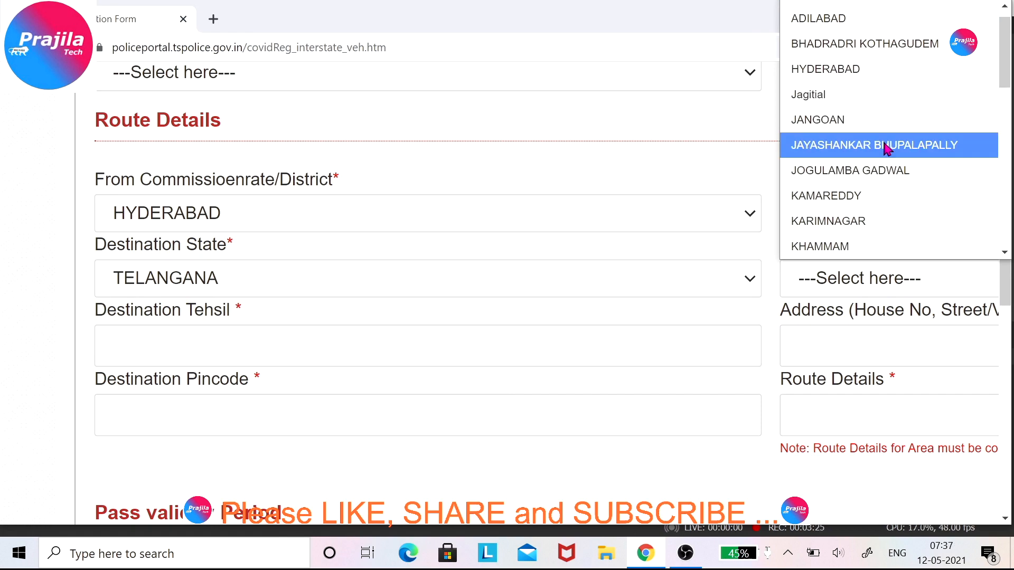
pyautogui.click(846, 153)
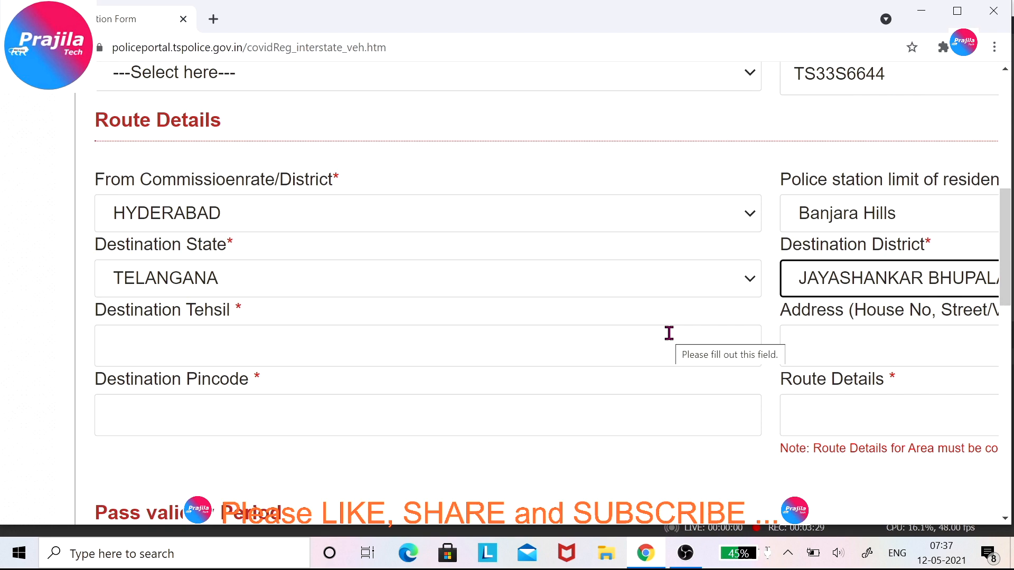
# Enter destination tehsil 'Tehsil where you are going' and the destination address text with 'DESTINATION'.
pyautogui.click(249, 343)
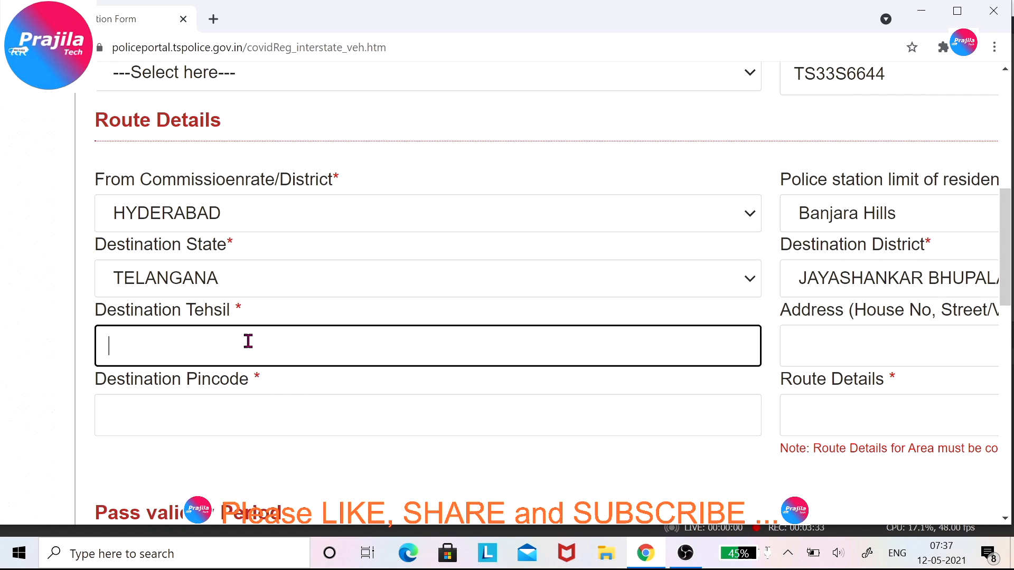
pyautogui.write('Tehsil where you are ')
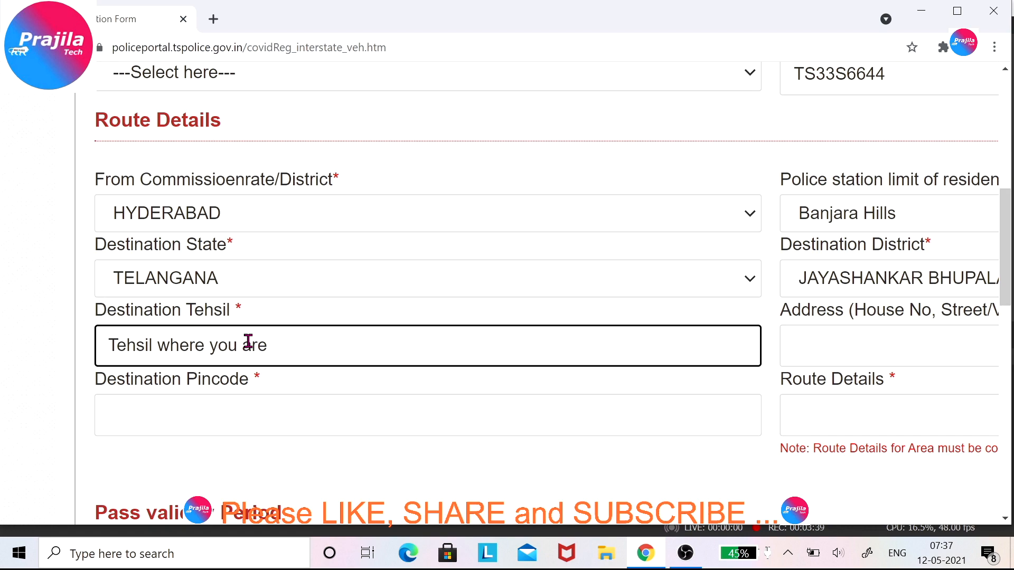
pyautogui.write('going')
pyautogui.hscroll(5, 452, 258)
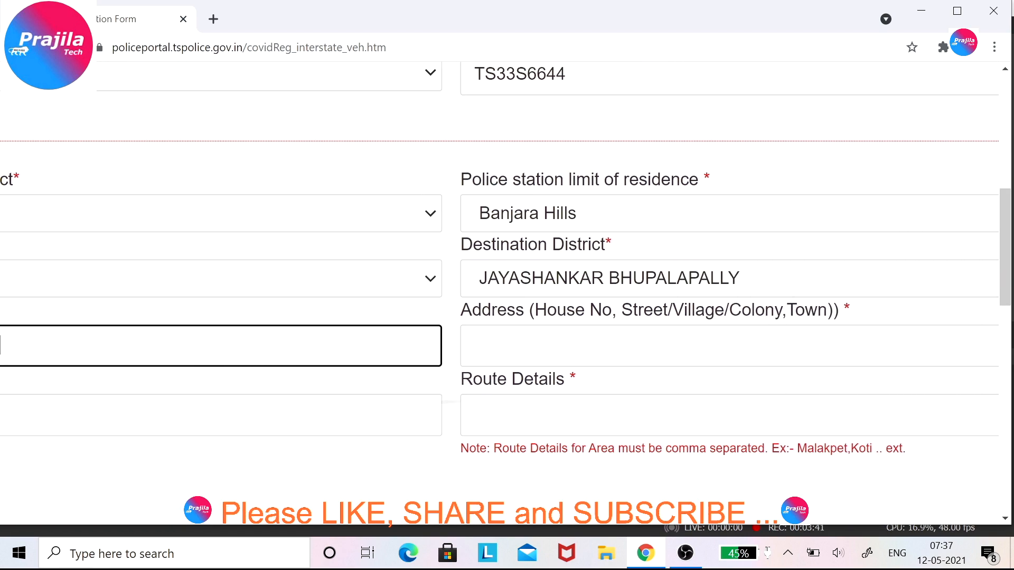
pyautogui.click(512, 337)
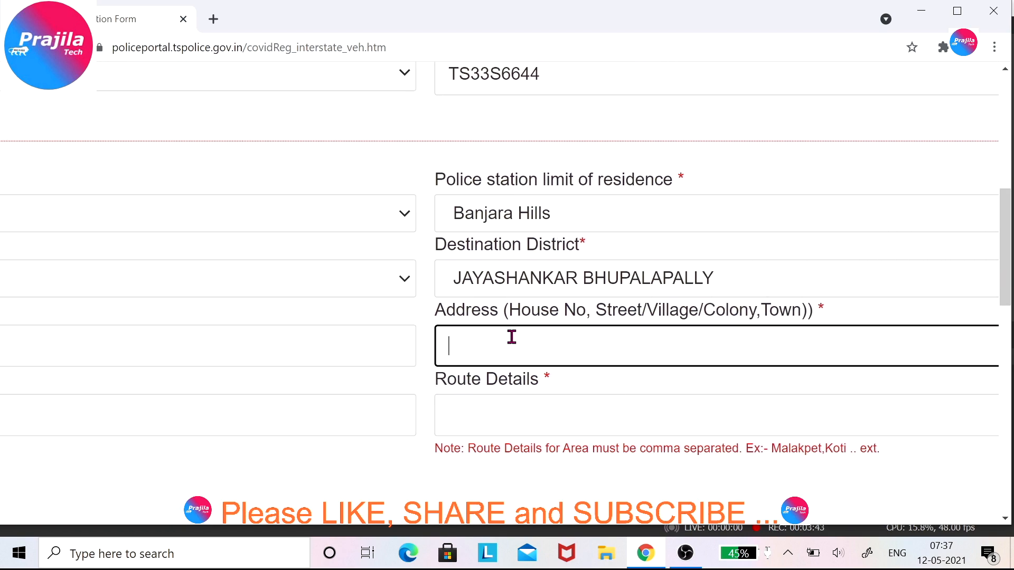
pyautogui.write('Your Adderss has to be hee')
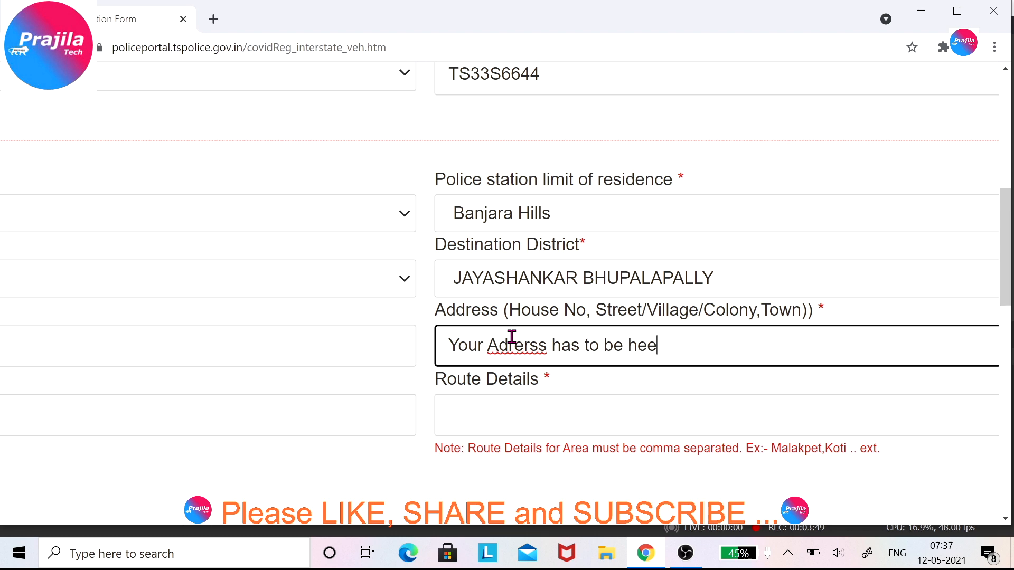
pyautogui.press('BackSpace')
pyautogui.write('re')
pyautogui.click(511, 349)
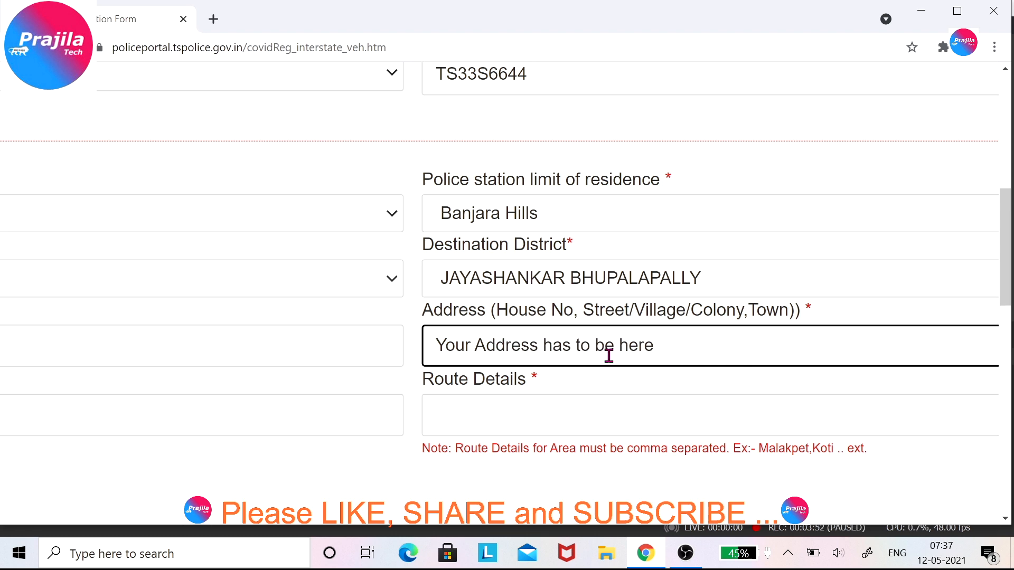
pyautogui.write('DEs')
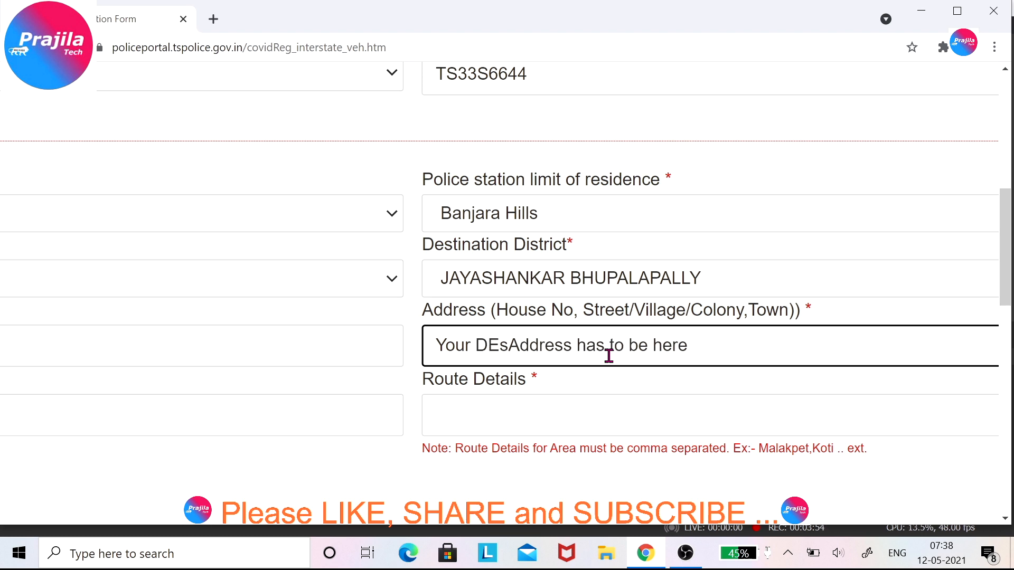
pyautogui.press('BackSpace')
pyautogui.write('STINATION')
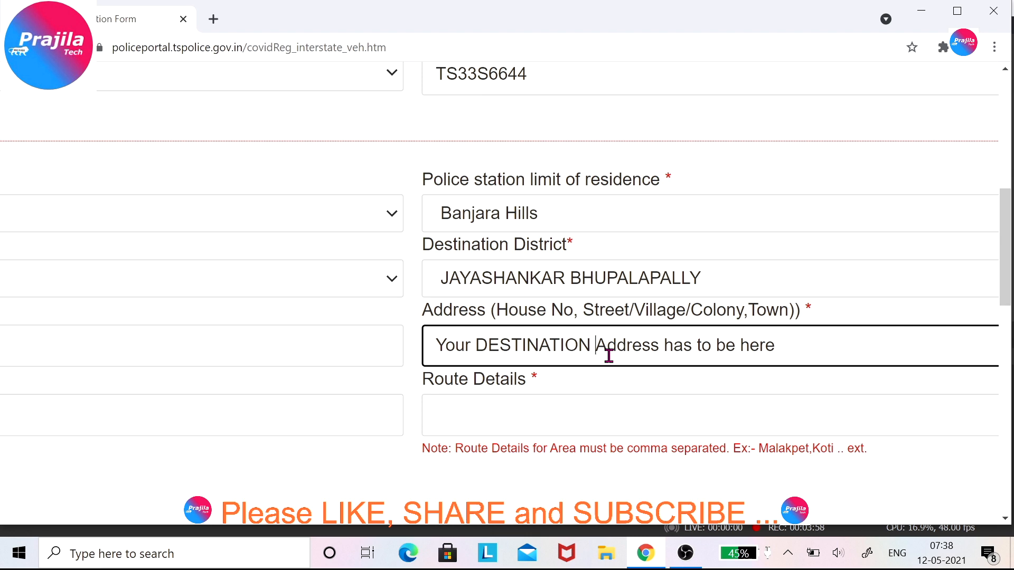
# Enter route details 'Malakpet, Koti,...' and destination pincode 500008.
pyautogui.click(496, 414)
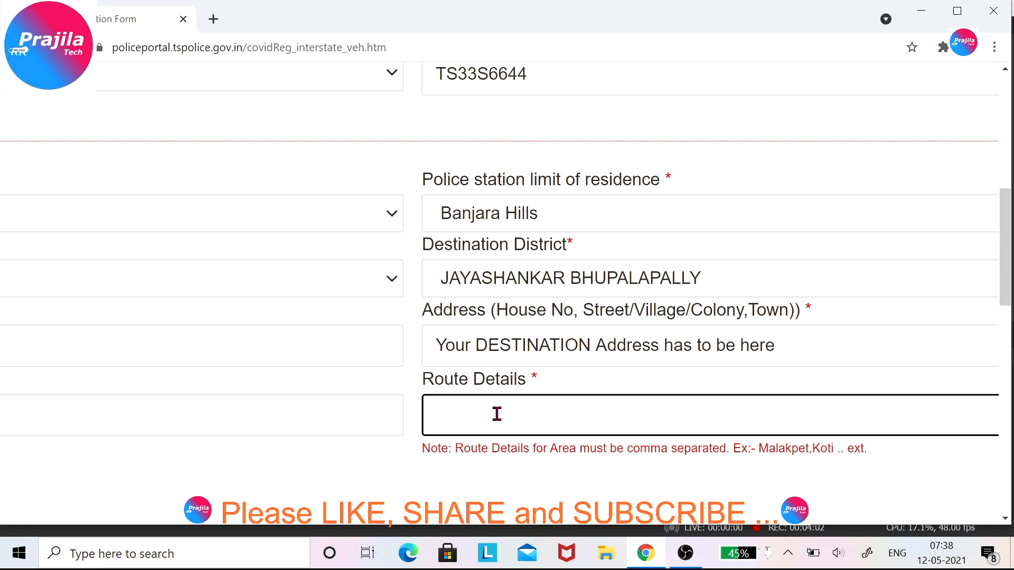
pyautogui.write('Malakpet, ')
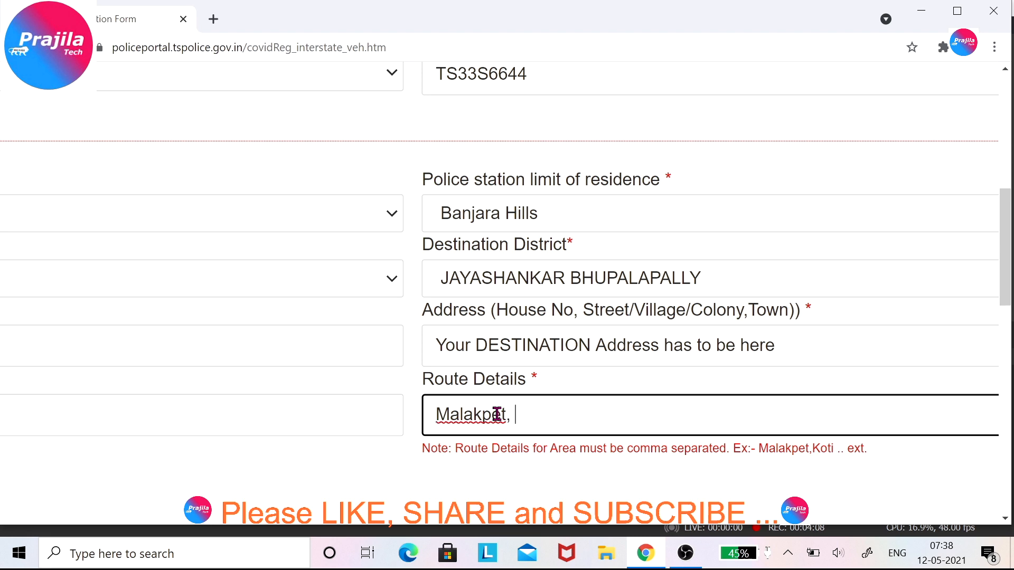
pyautogui.write('Koti,...')
pyautogui.hscroll(-1, 497, 414)
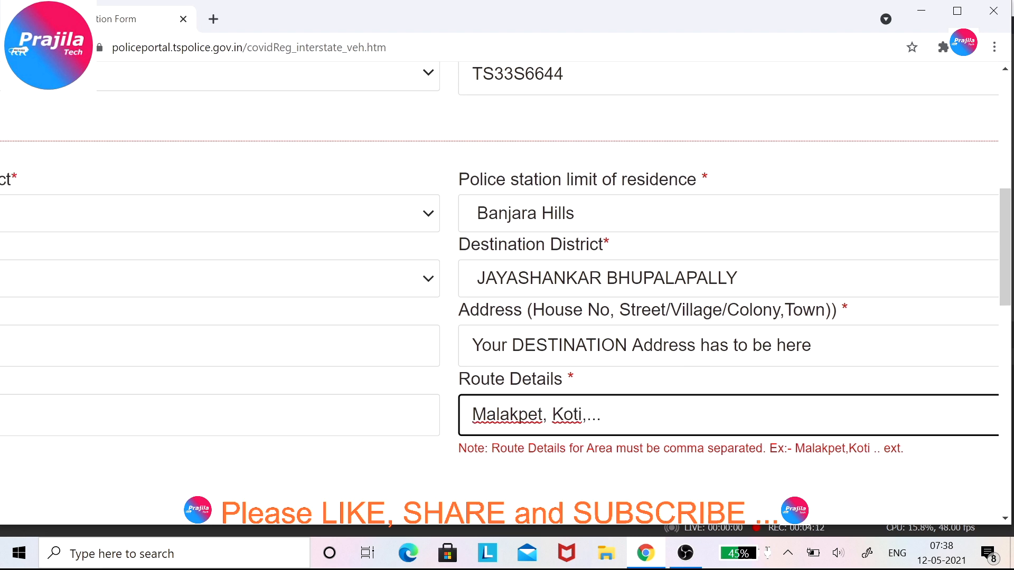
pyautogui.hscroll(-6, 497, 414)
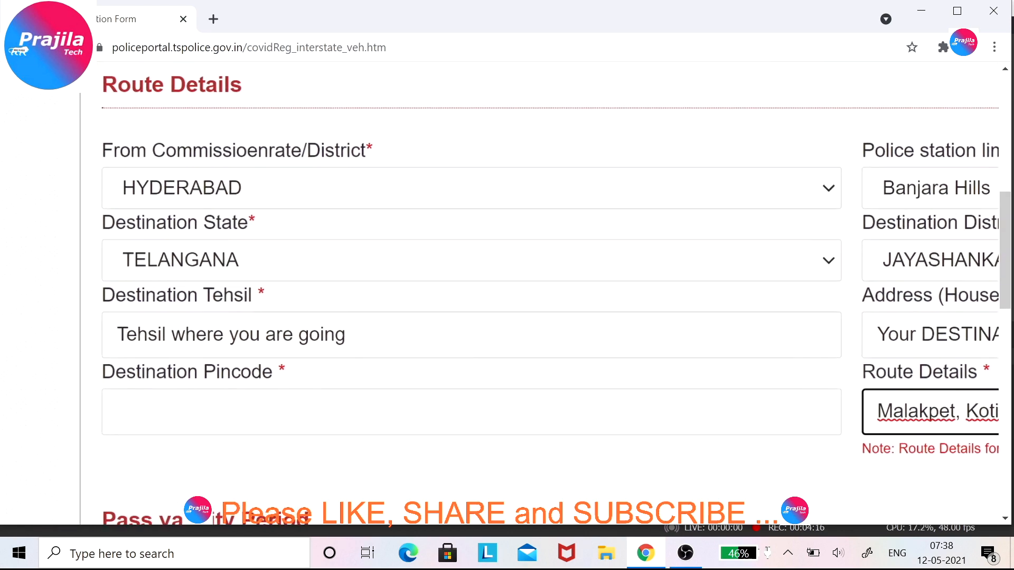
pyautogui.click(203, 411)
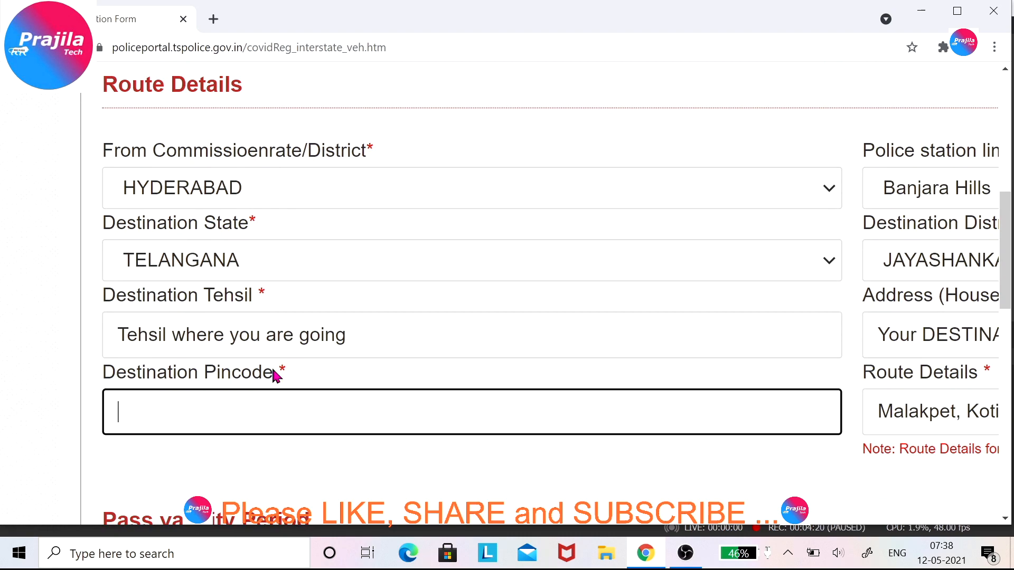
pyautogui.write('500008')
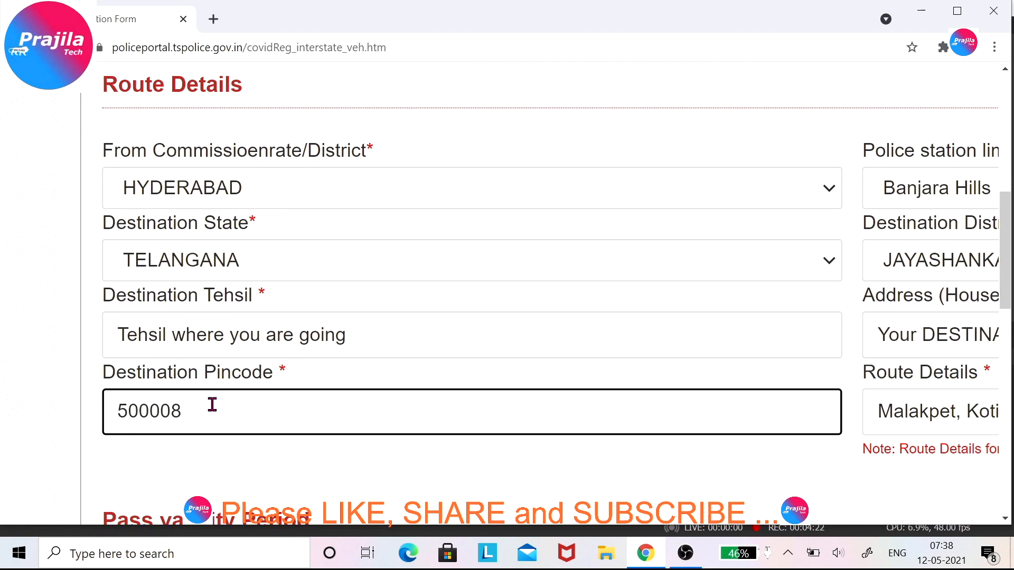
pyautogui.scroll(-5, 213, 405)
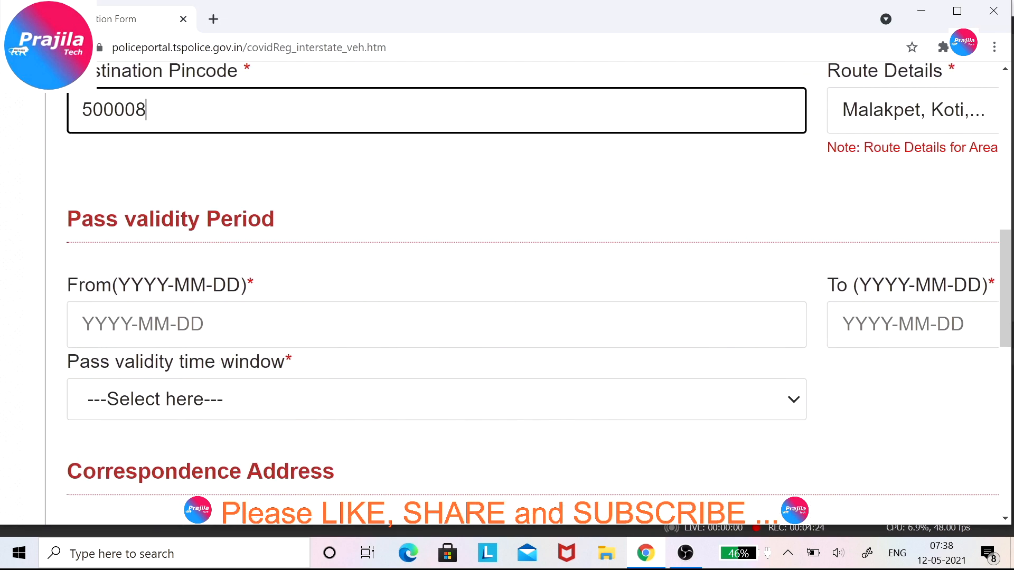
# Set the pass validity from 2021-05-12 to 2021-05-14.
pyautogui.hscroll(-1, 212, 404)
pyautogui.scroll(2, 212, 405)
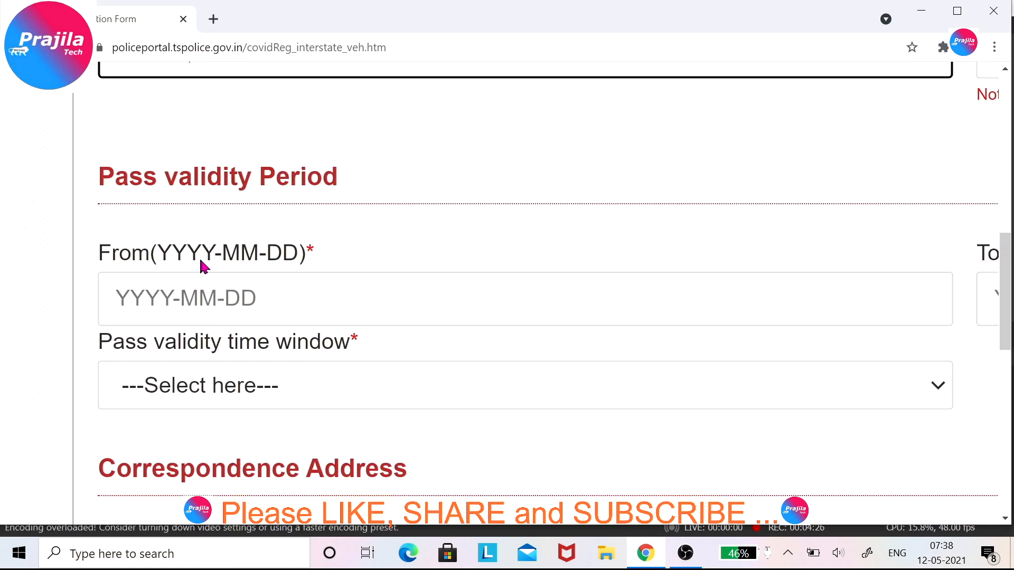
pyautogui.click(222, 296)
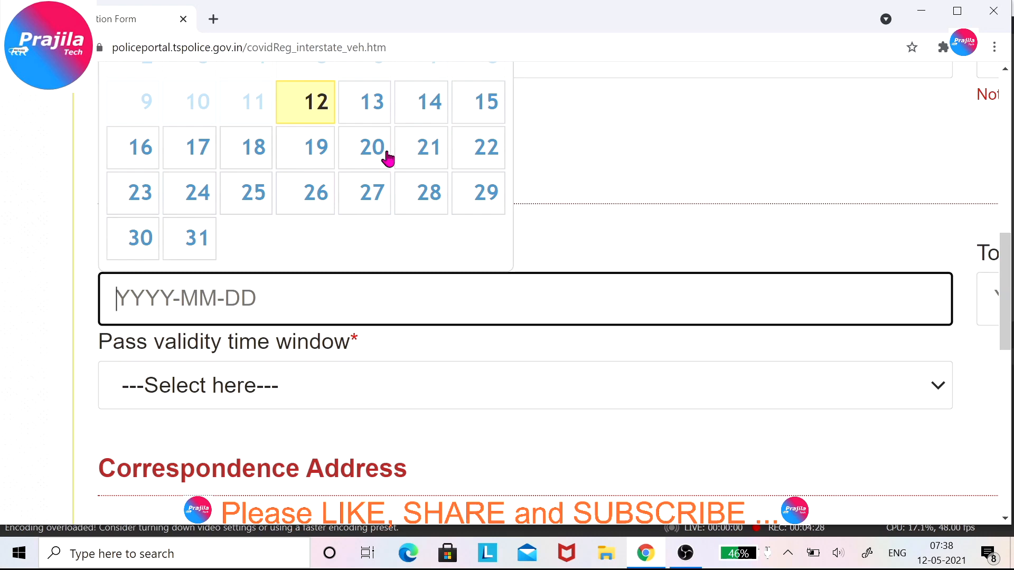
pyautogui.click(304, 120)
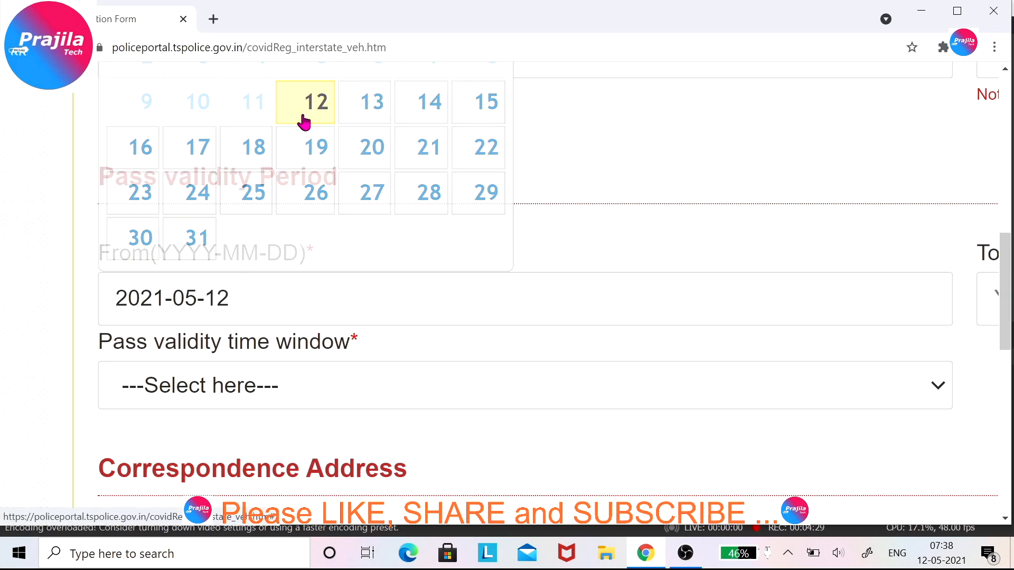
pyautogui.hscroll(5, 556, 375)
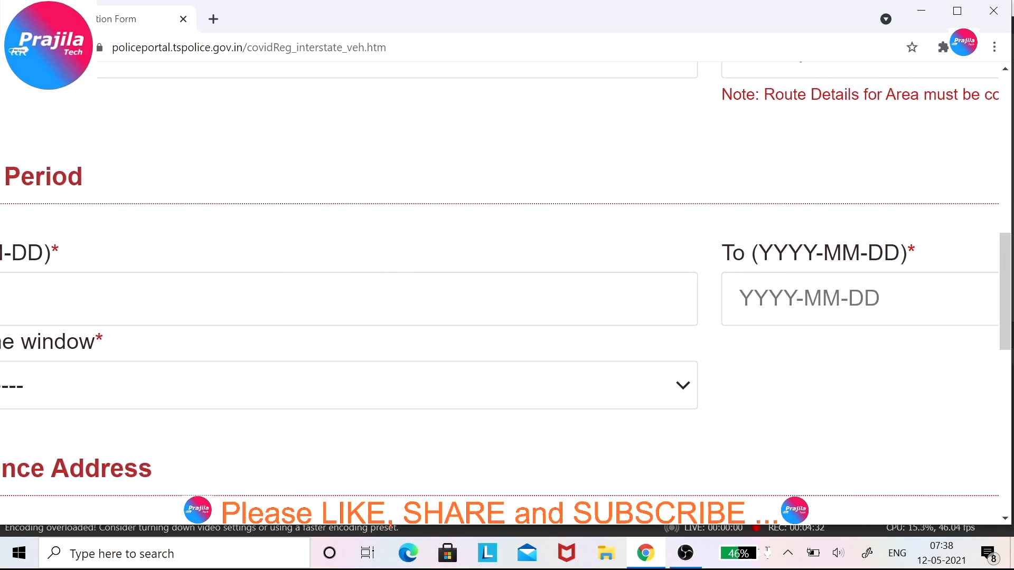
pyautogui.hscroll(4, 647, 296)
pyautogui.click(658, 296)
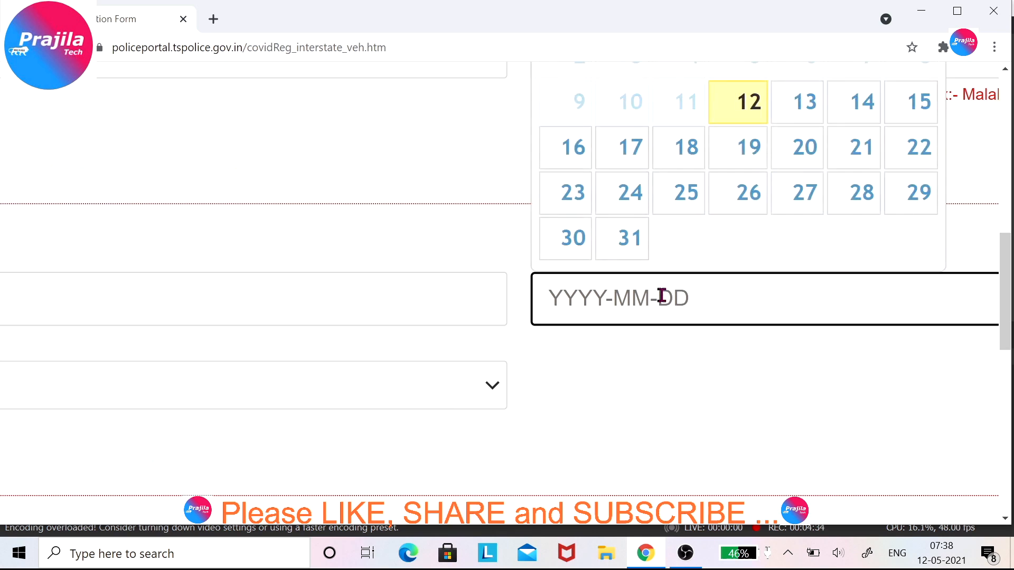
pyautogui.click(858, 110)
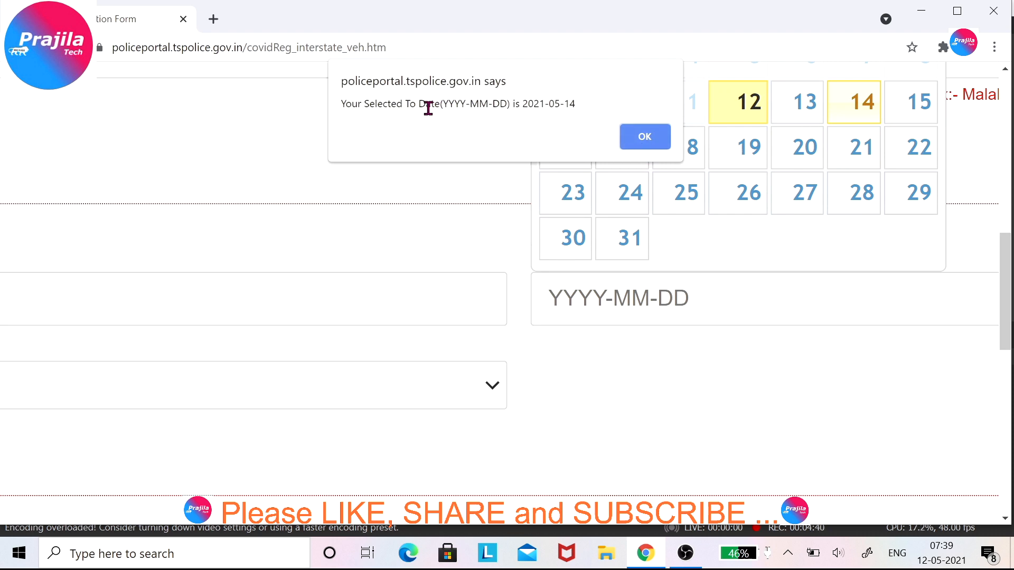
pyautogui.click(645, 138)
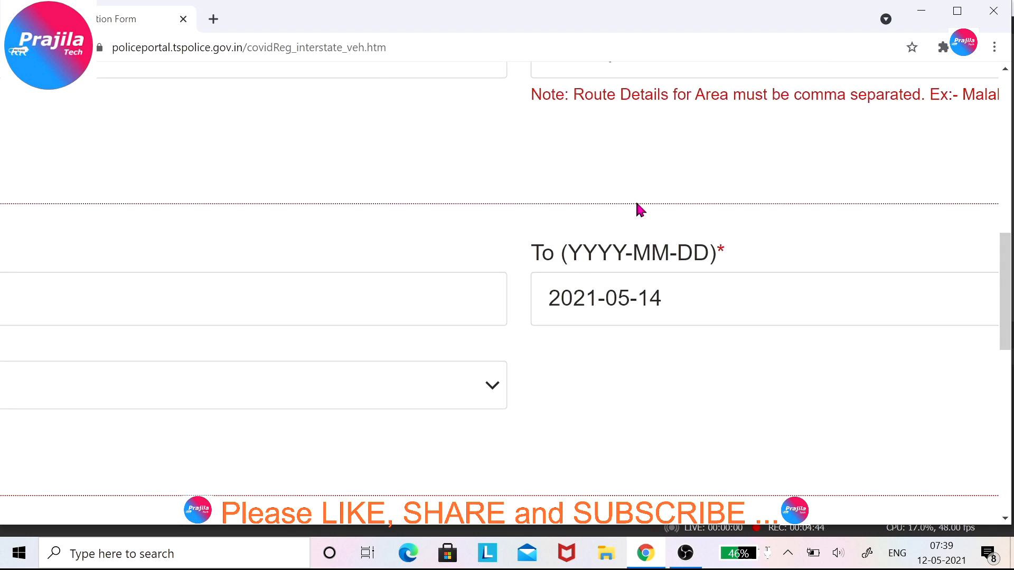
pyautogui.moveTo(675, 302); pyautogui.dragTo(618, 312)
pyautogui.click(613, 378)
# Choose Lockdown Timings(10 AM to 6.00 AM) as the pass time window.
pyautogui.hscroll(-8, 612, 384)
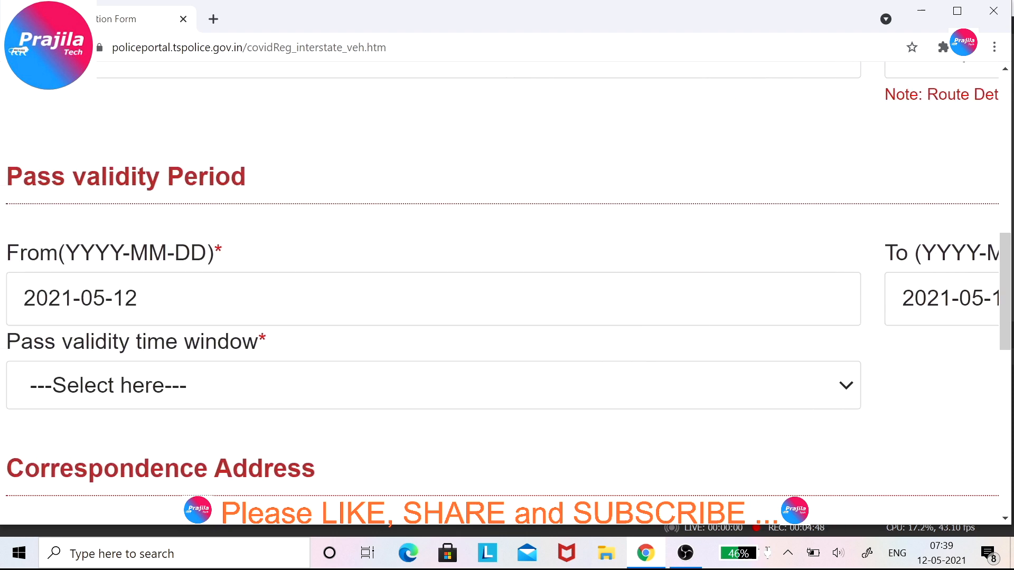
pyautogui.click(416, 397)
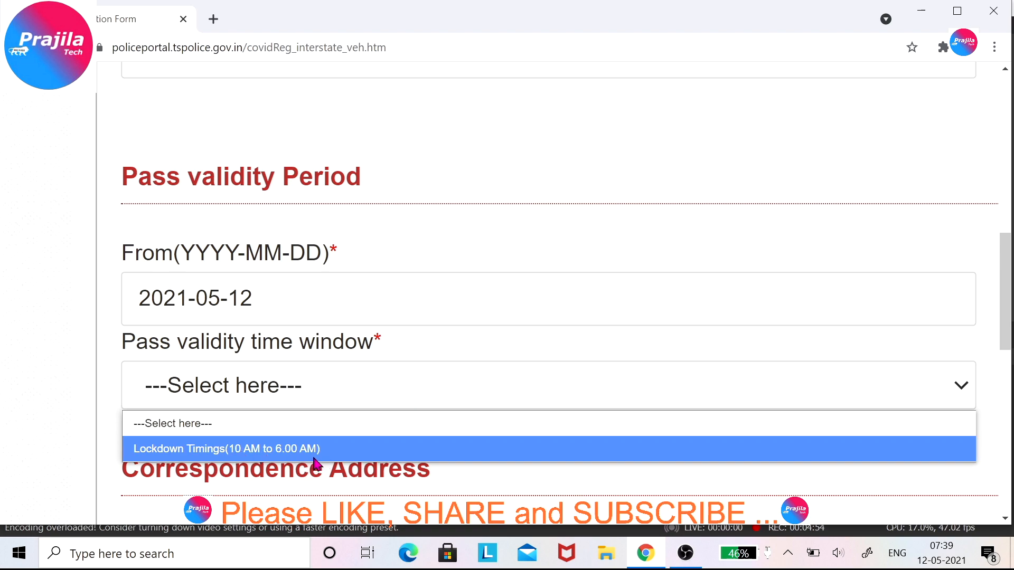
pyautogui.scroll(-4, 315, 465)
pyautogui.click(341, 157)
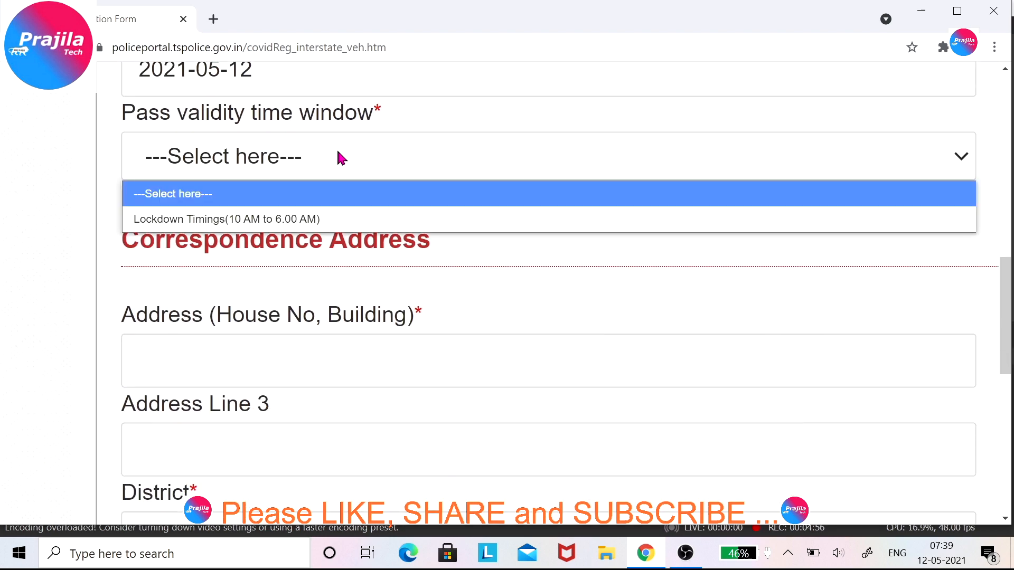
pyautogui.scroll(3, 213, 185)
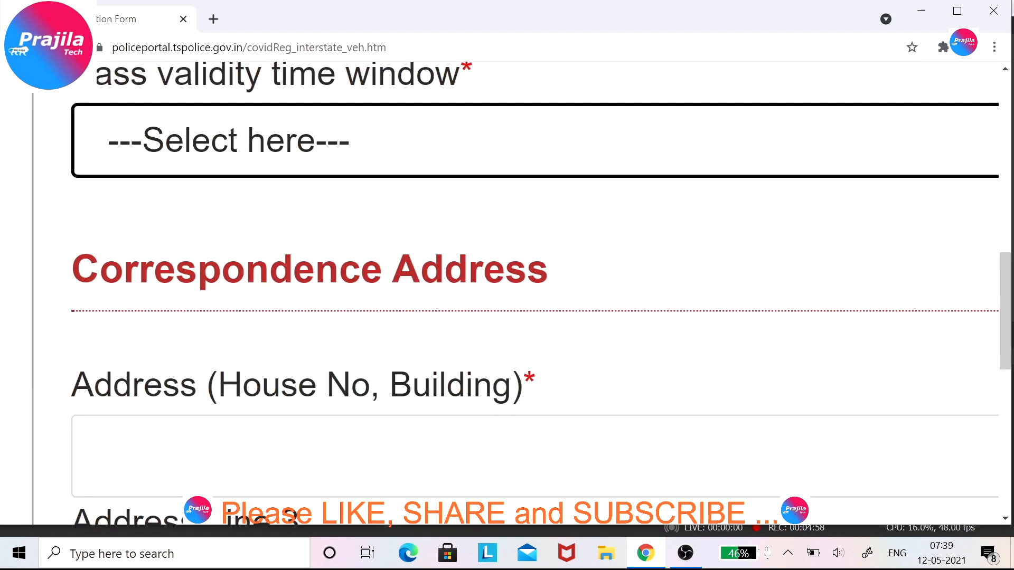
pyautogui.click(275, 148)
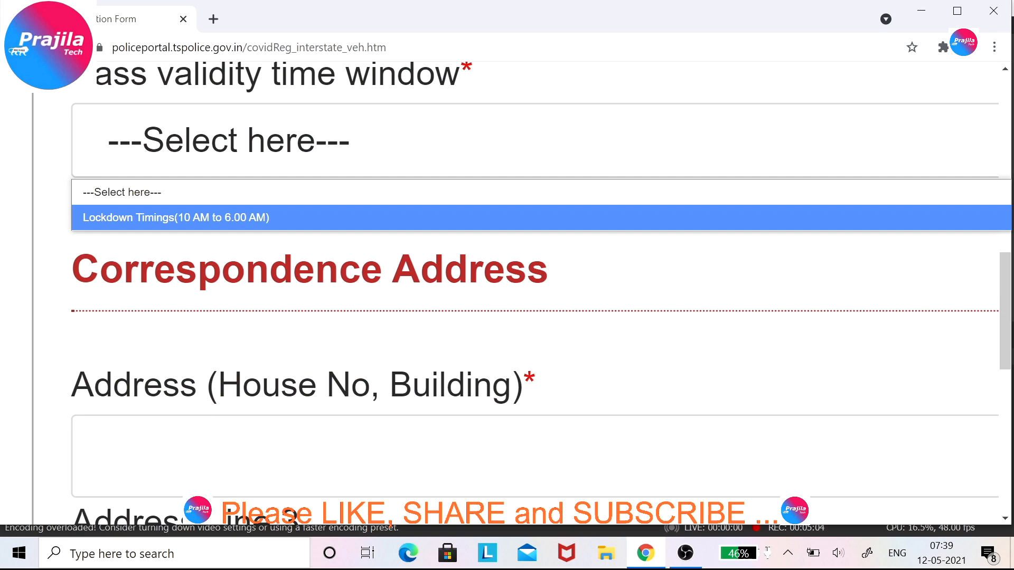
pyautogui.press('Return')
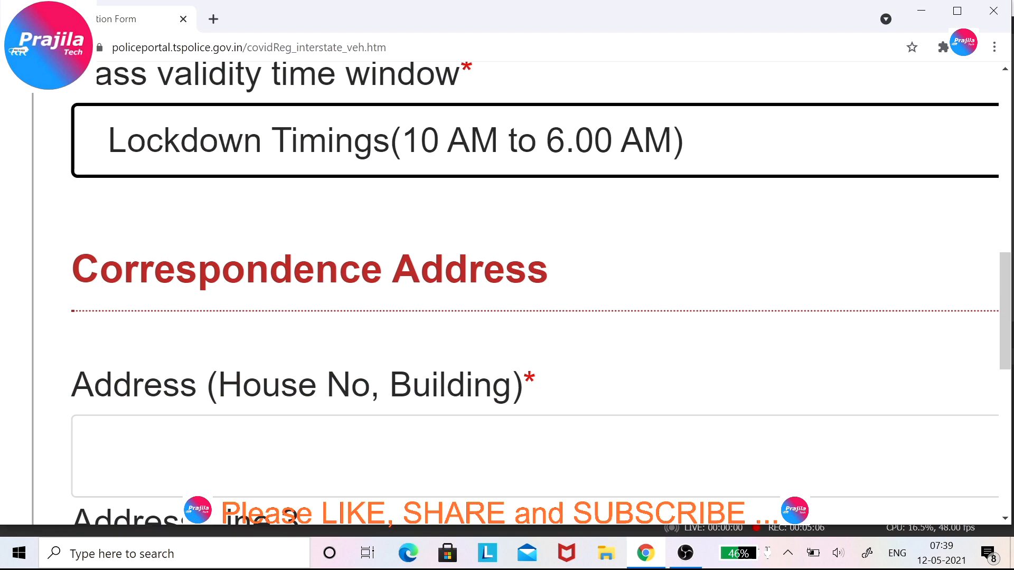
pyautogui.scroll(-3, 628, 375)
# Enter correspondence address 'Your Present Address' and town 'Your Present Town'.
pyautogui.scroll(-2, 628, 375)
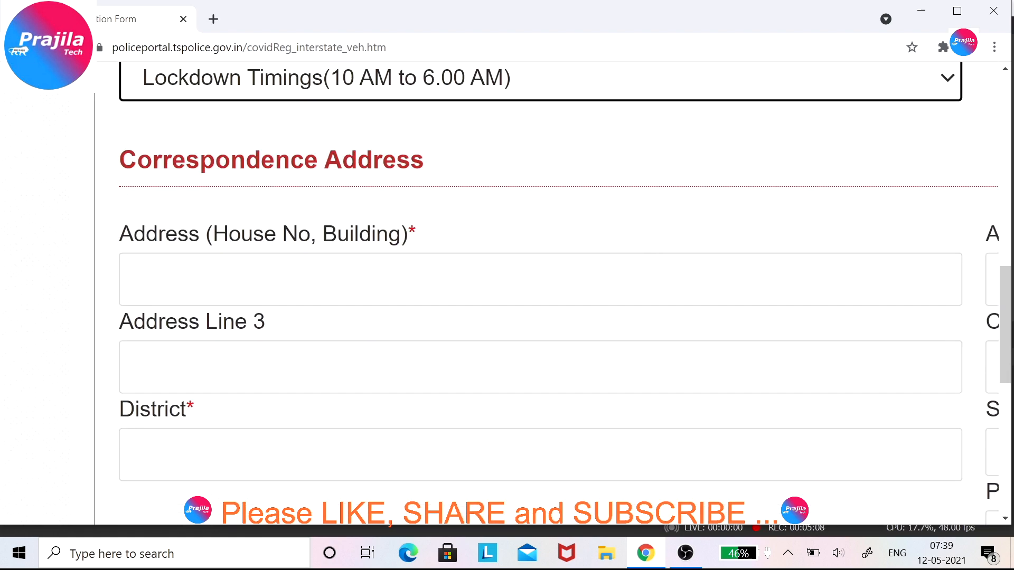
pyautogui.click(325, 292)
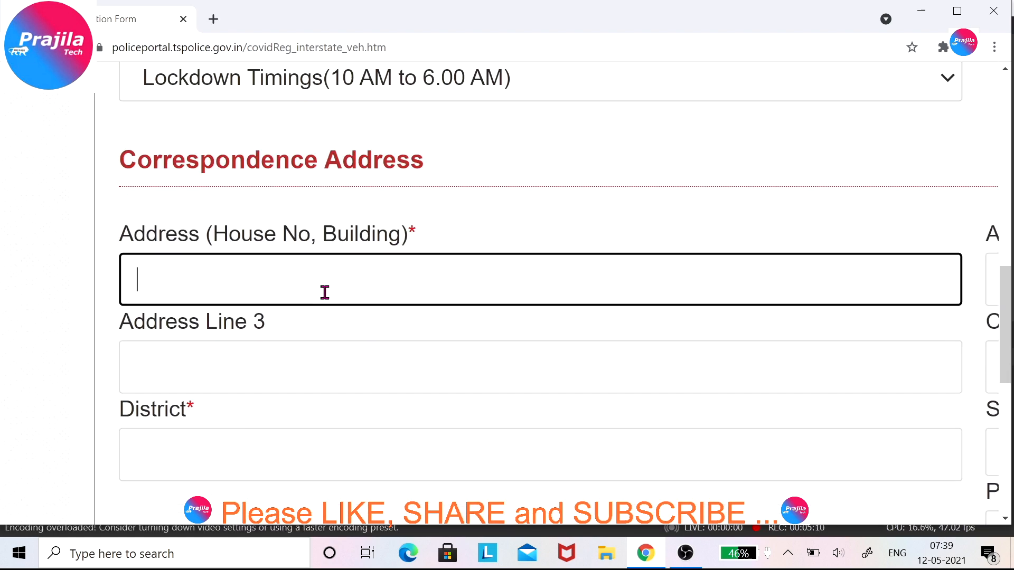
pyautogui.write('Your Presetn')
pyautogui.press('BackSpace')
pyautogui.press('BackSpace')
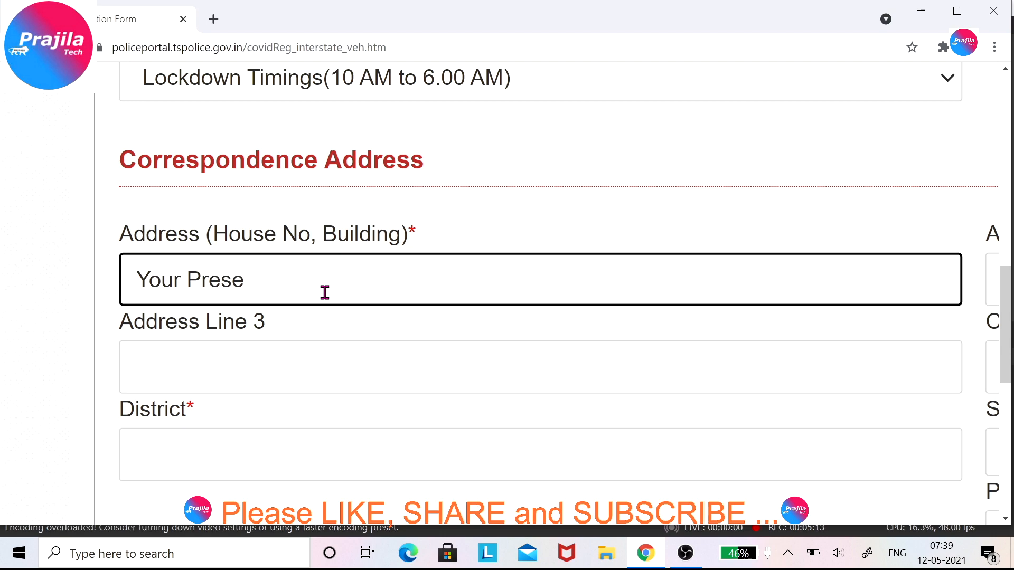
pyautogui.write('nt Address')
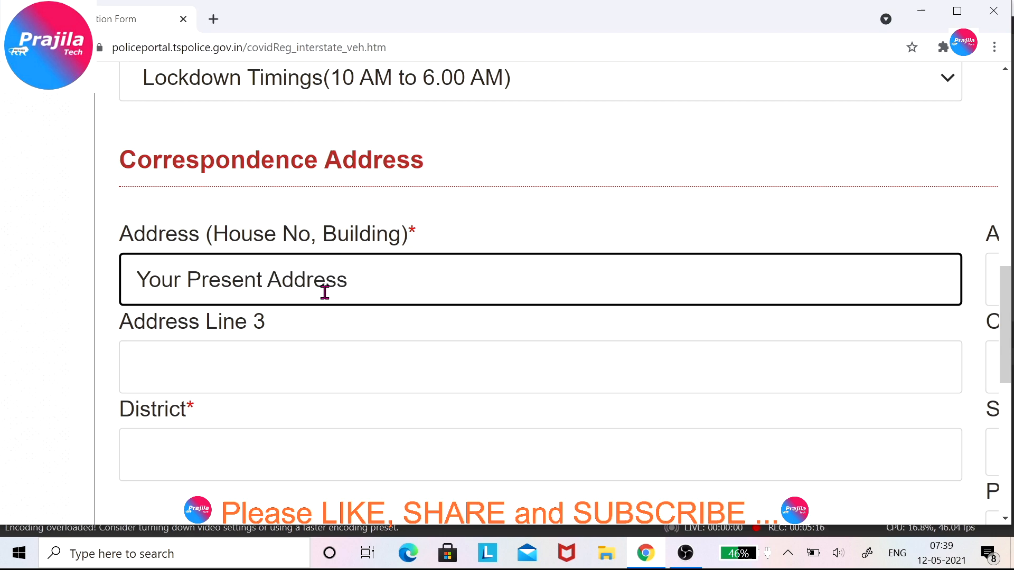
pyautogui.press('Tab')
pyautogui.press('Tab')
pyautogui.press('Tab')
pyautogui.write('Your ')
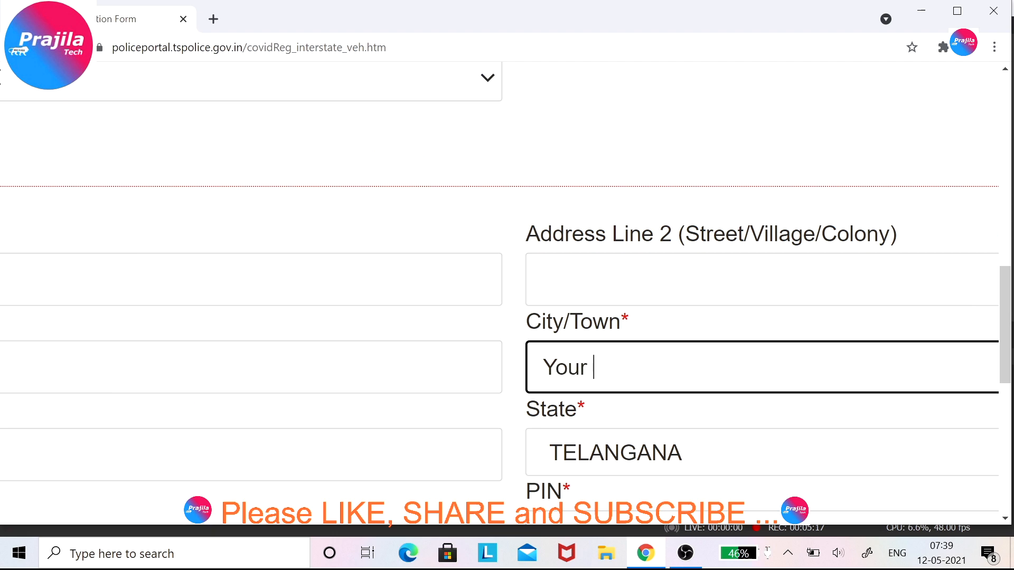
pyautogui.write('Present Toe')
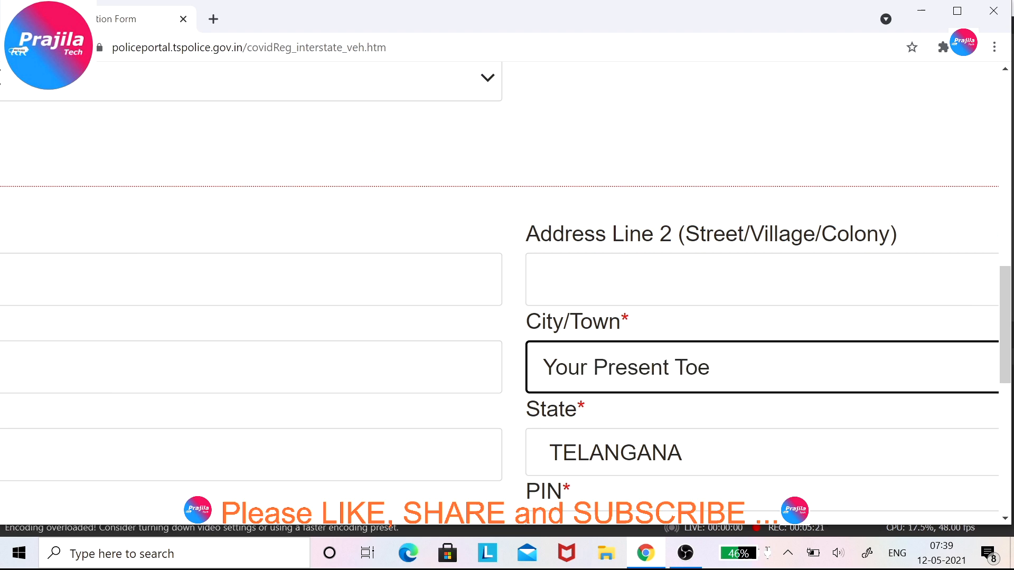
pyautogui.press('BackSpace')
pyautogui.write('wn')
# Enter correspondence PIN 500008 and District 'Present District'.
pyautogui.scroll(-4, 505, 264)
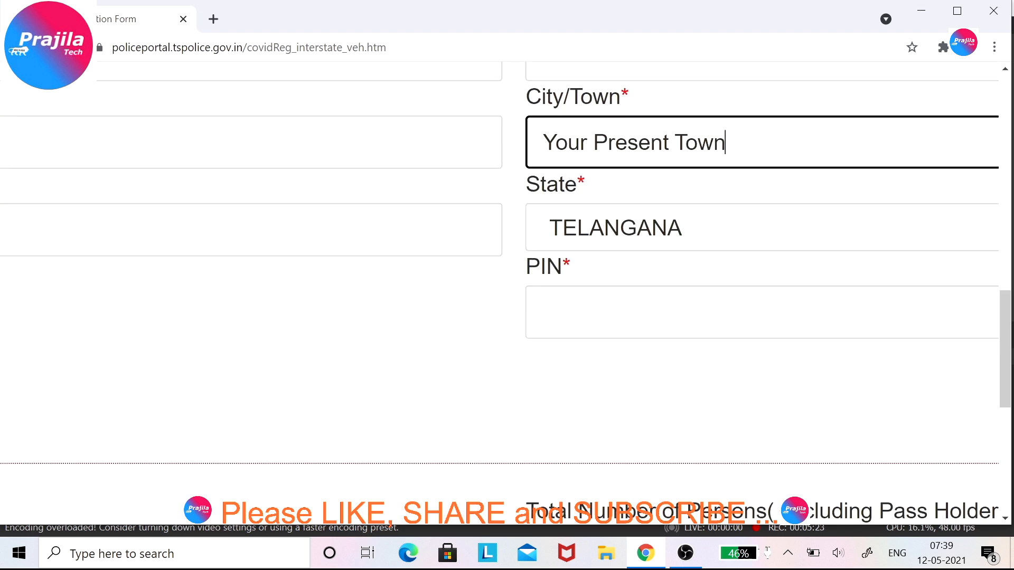
pyautogui.click(686, 310)
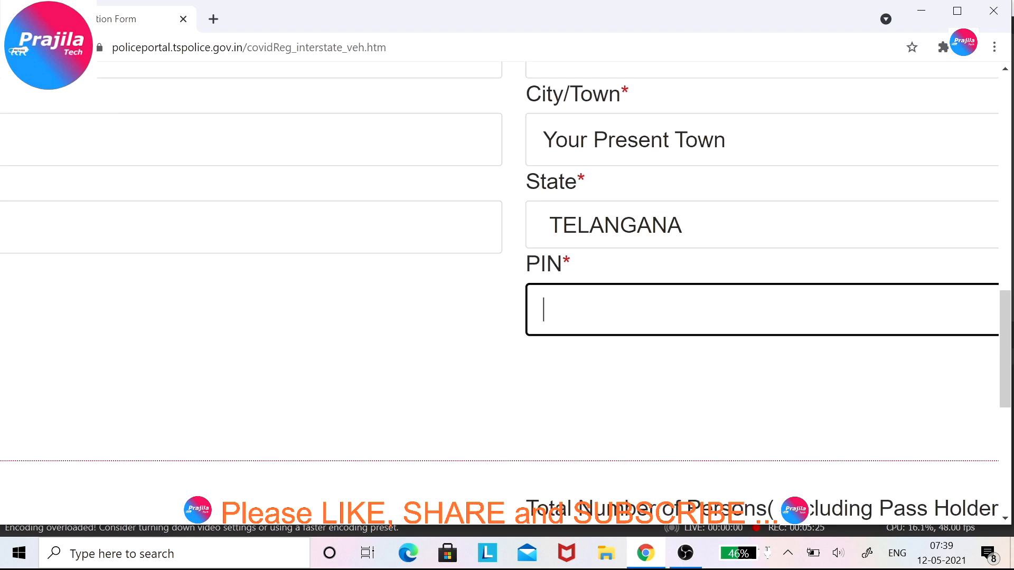
pyautogui.write('Preset')
pyautogui.press('BackSpace')
pyautogui.write('n')
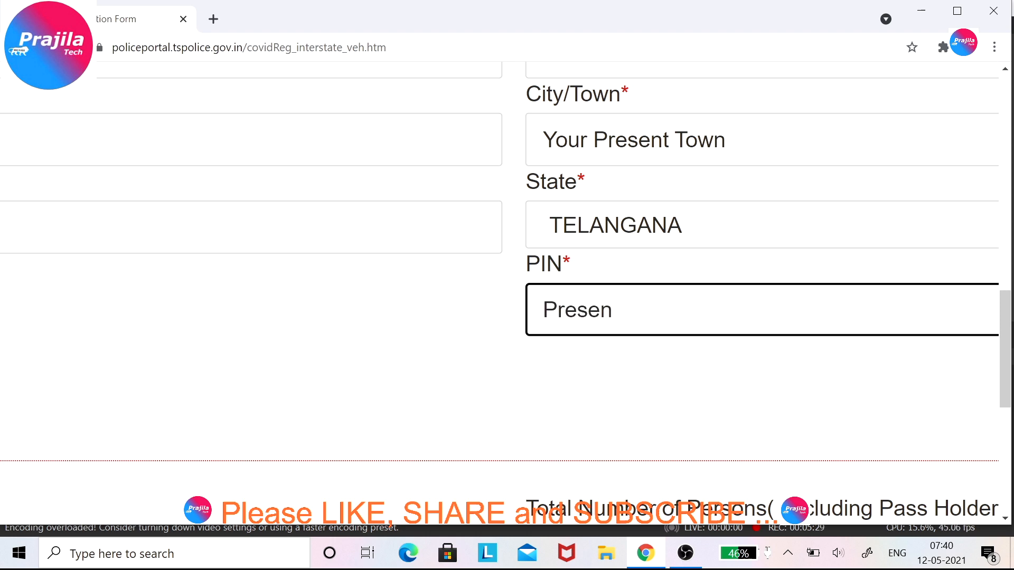
pyautogui.press('BackSpace')
pyautogui.press('BackSpace')
pyautogui.press('BackSpace')
pyautogui.press('BackSpace')
pyautogui.press('BackSpace')
pyautogui.press('BackSpace')
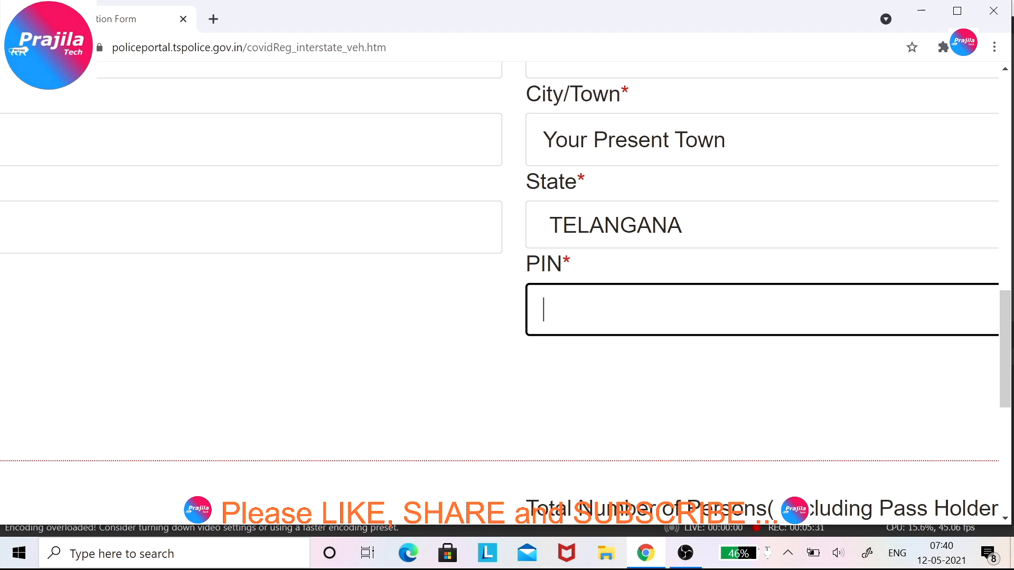
pyautogui.write('500008')
pyautogui.hscroll(-8, 507, 290)
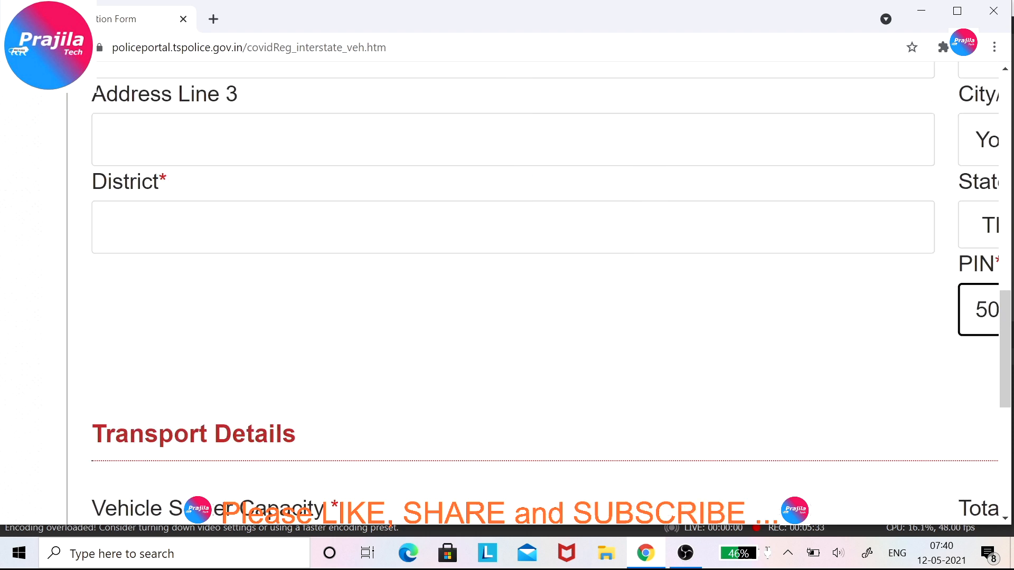
pyautogui.scroll(2, 507, 291)
pyautogui.click(138, 357)
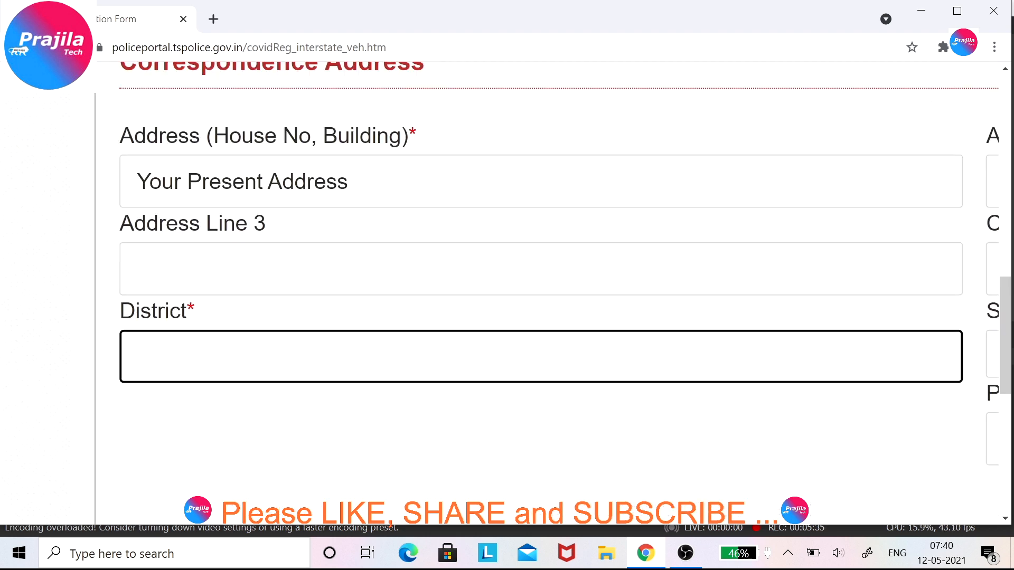
pyautogui.write('Present ')
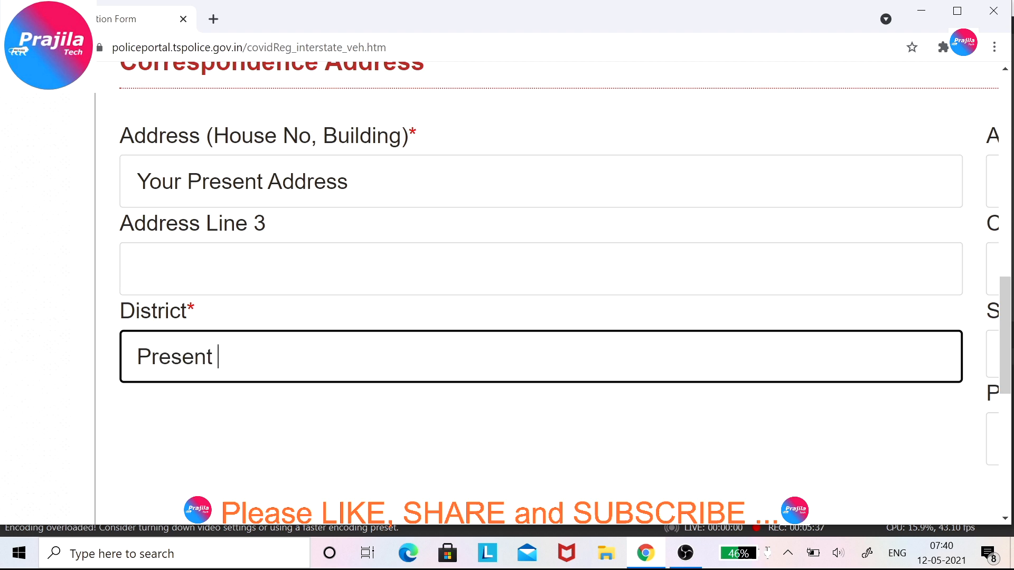
pyautogui.write('District')
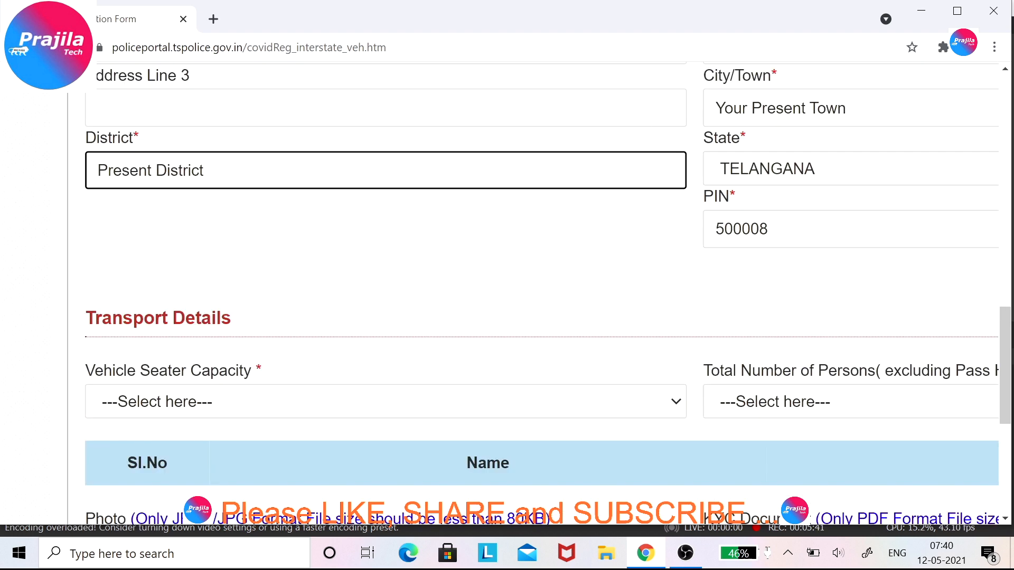
# Set vehicle seater capacity to 5 Seater and total persons to 1.
pyautogui.scroll(-2, 533, 293)
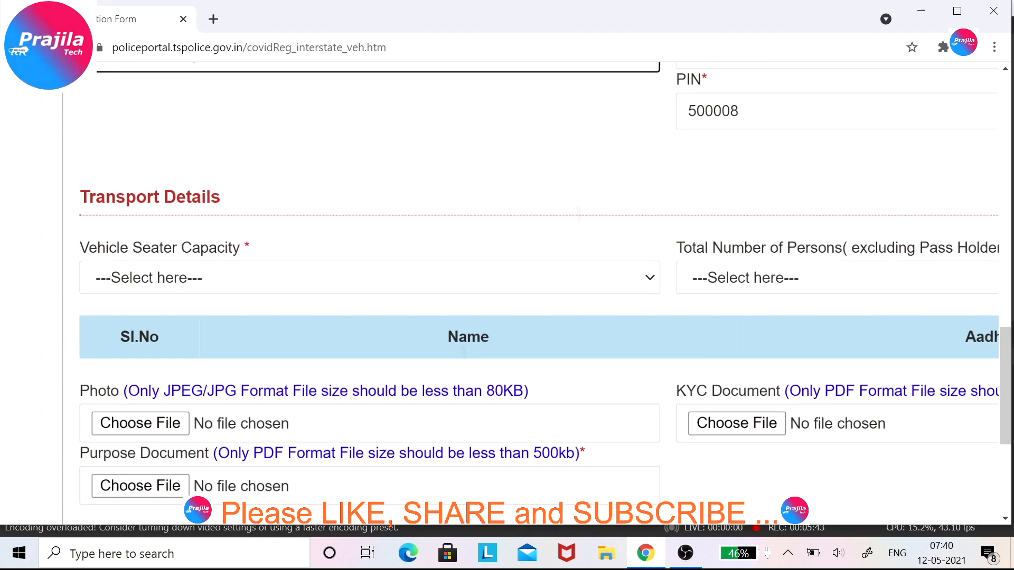
pyautogui.scroll(-1, 274, 286)
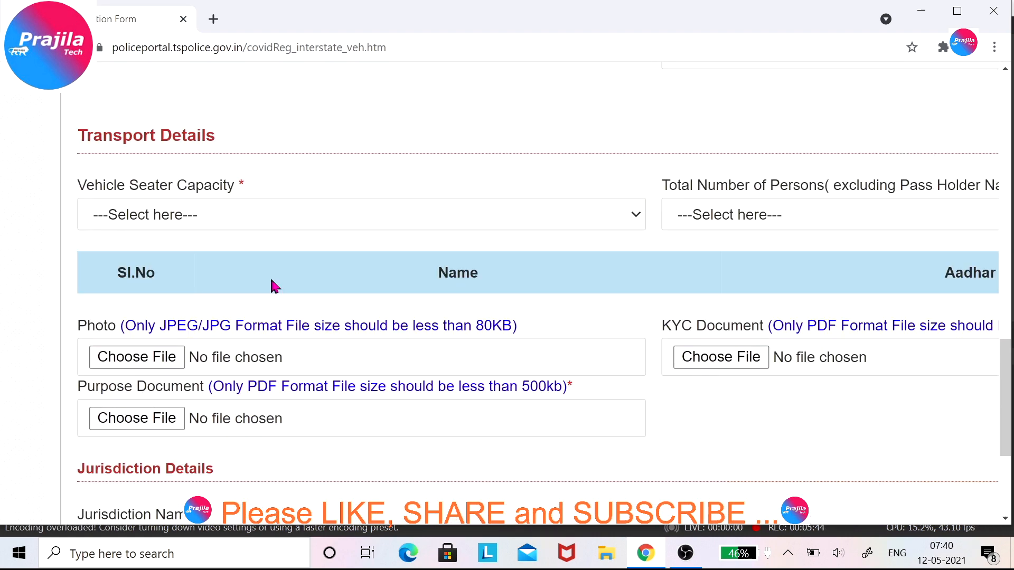
pyautogui.click(232, 216)
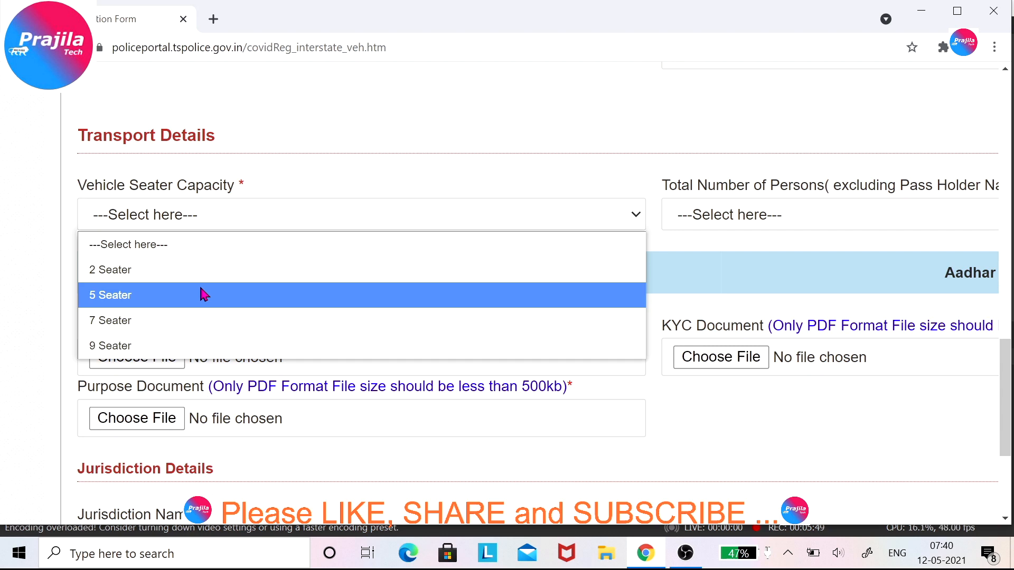
pyautogui.click(204, 294)
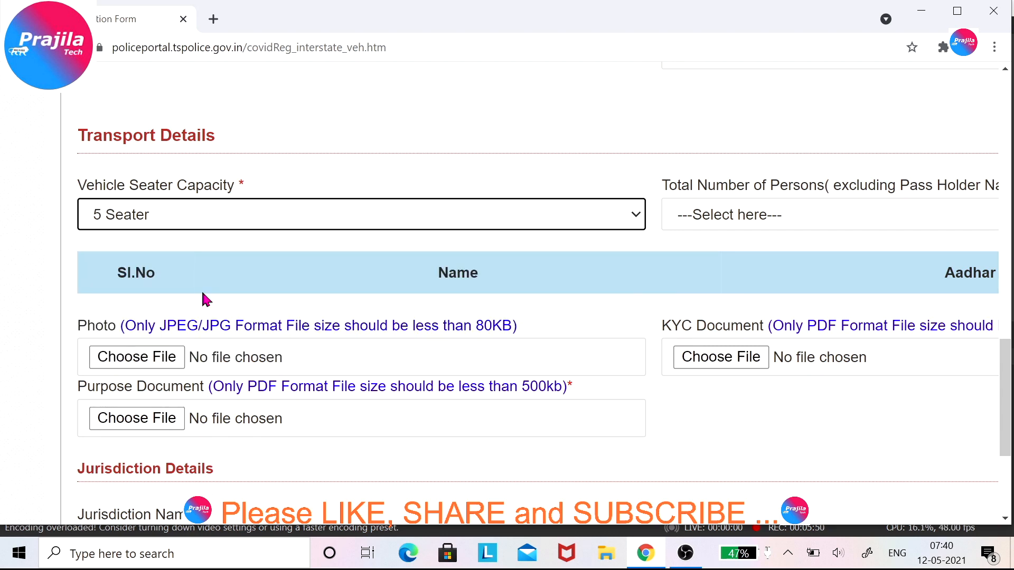
pyautogui.click(788, 214)
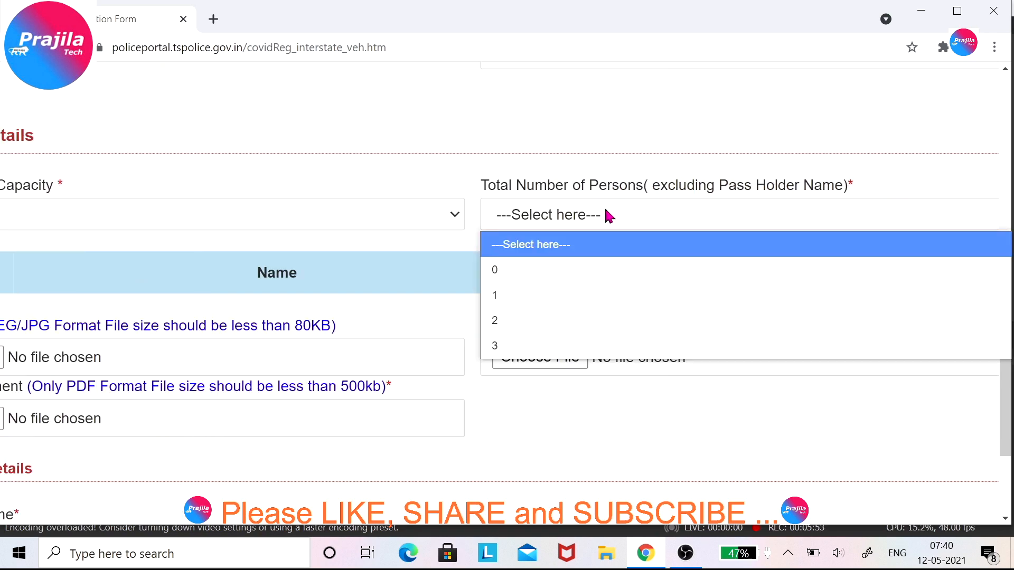
pyautogui.click(496, 320)
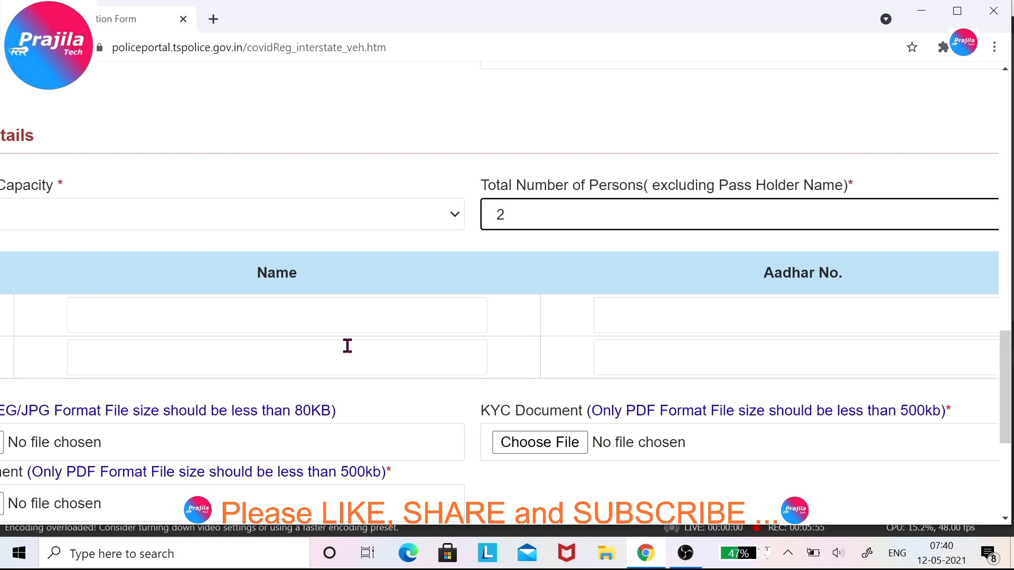
pyautogui.hscroll(-3, 347, 345)
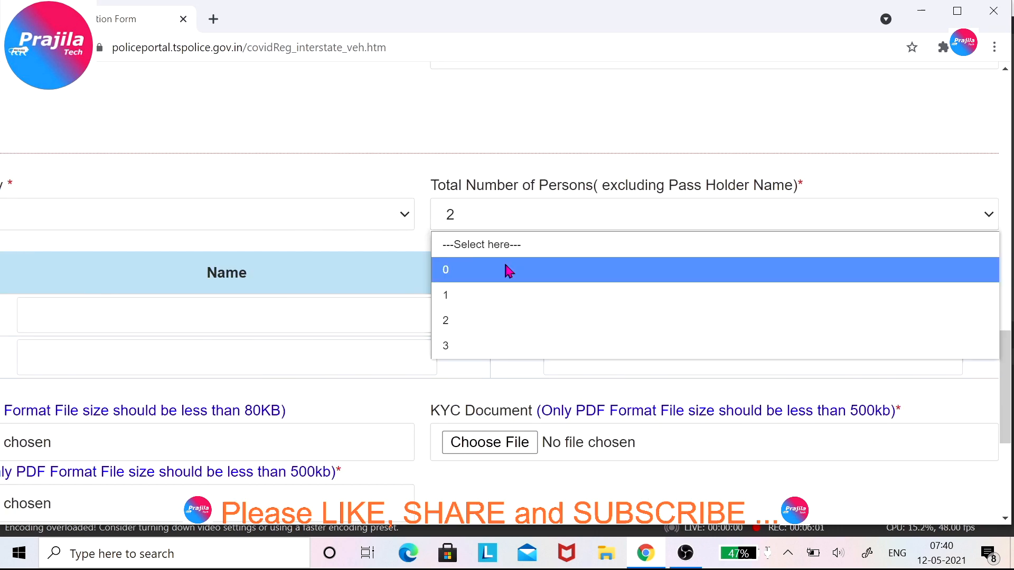
pyautogui.click(507, 271)
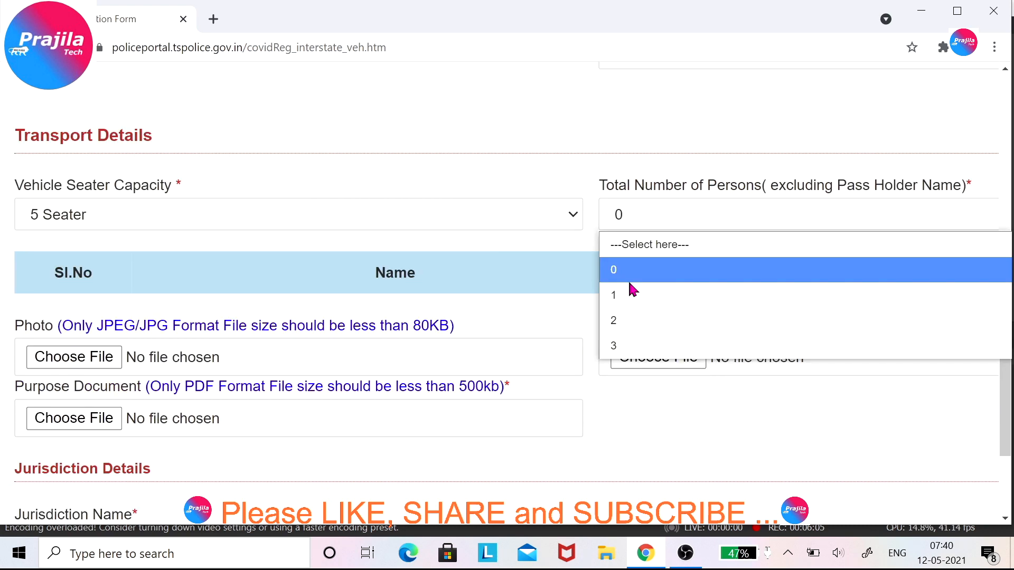
pyautogui.click(633, 294)
# Fill the co-passenger's name and Aadhar number fields with placeholder text.
pyautogui.click(349, 311)
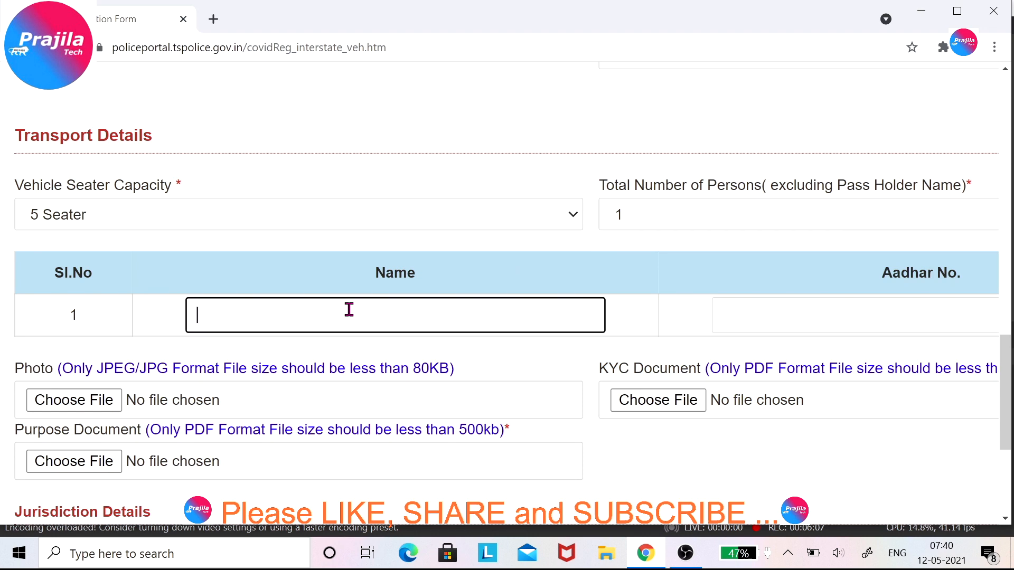
pyautogui.write('Second person nam')
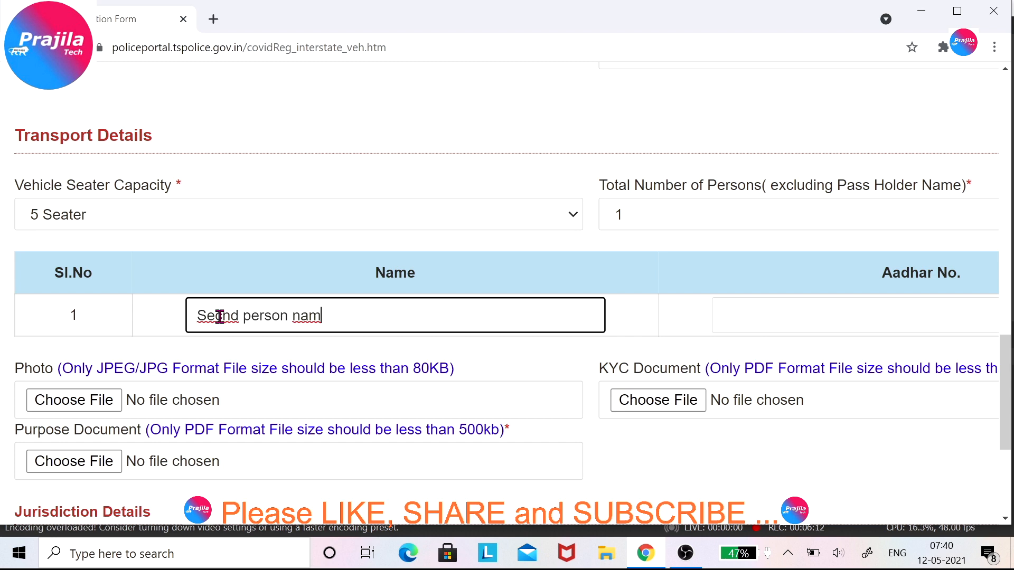
pyautogui.click(219, 316)
pyautogui.write('o')
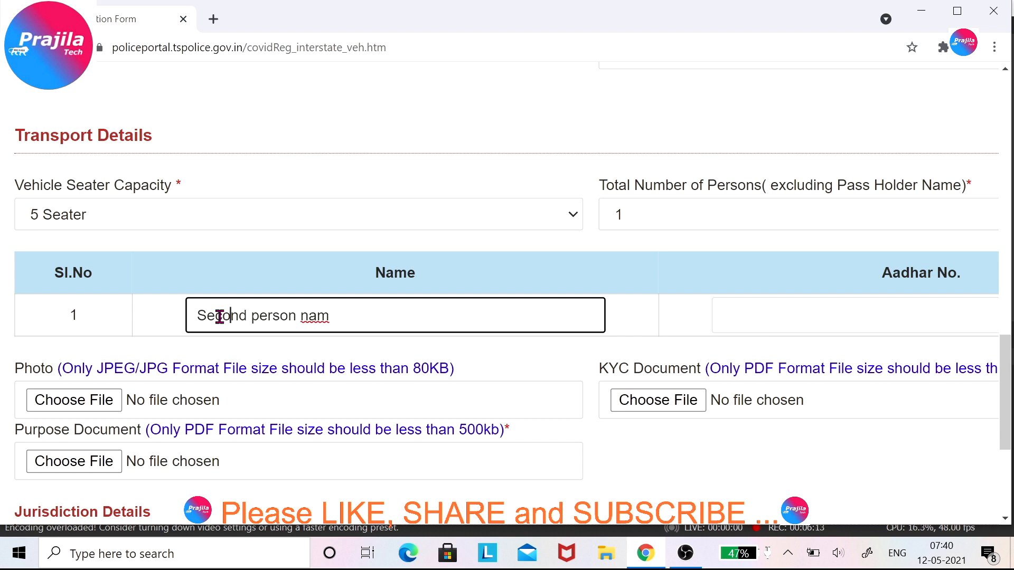
pyautogui.click(748, 310)
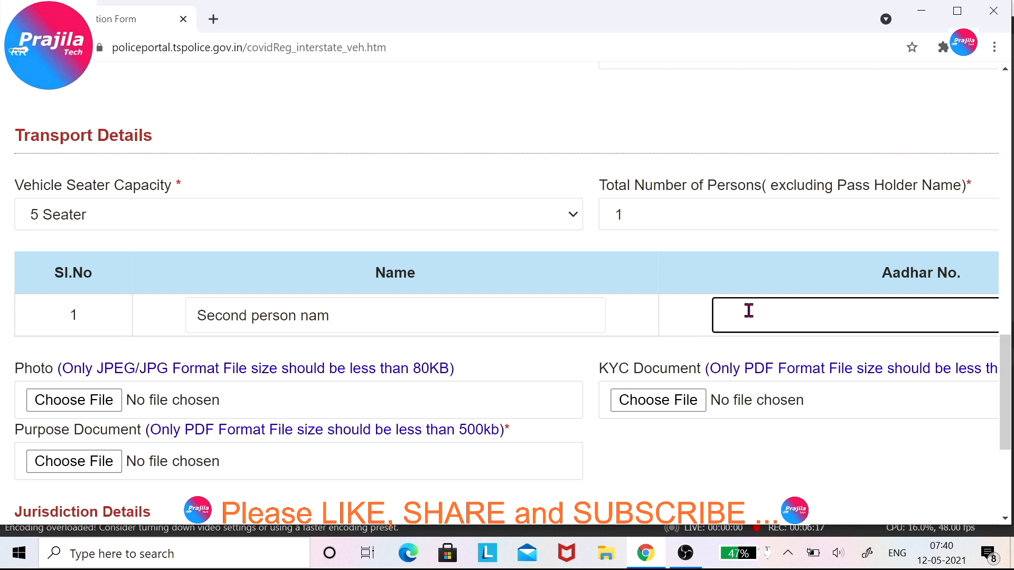
pyautogui.write('His/H')
pyautogui.write('er aadhaar')
pyautogui.scroll(-2, 368, 342)
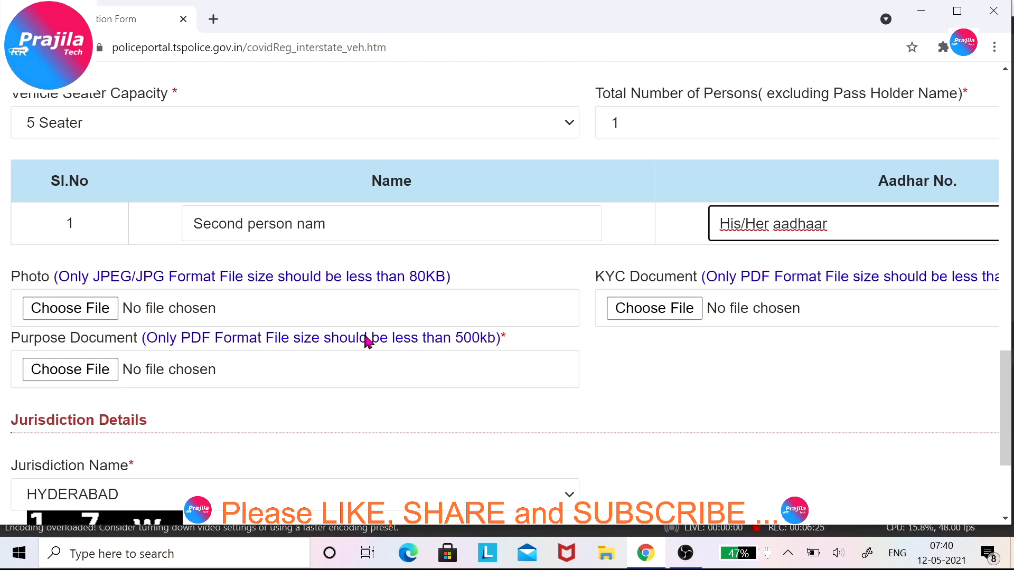
pyautogui.hscroll(-3, 368, 342)
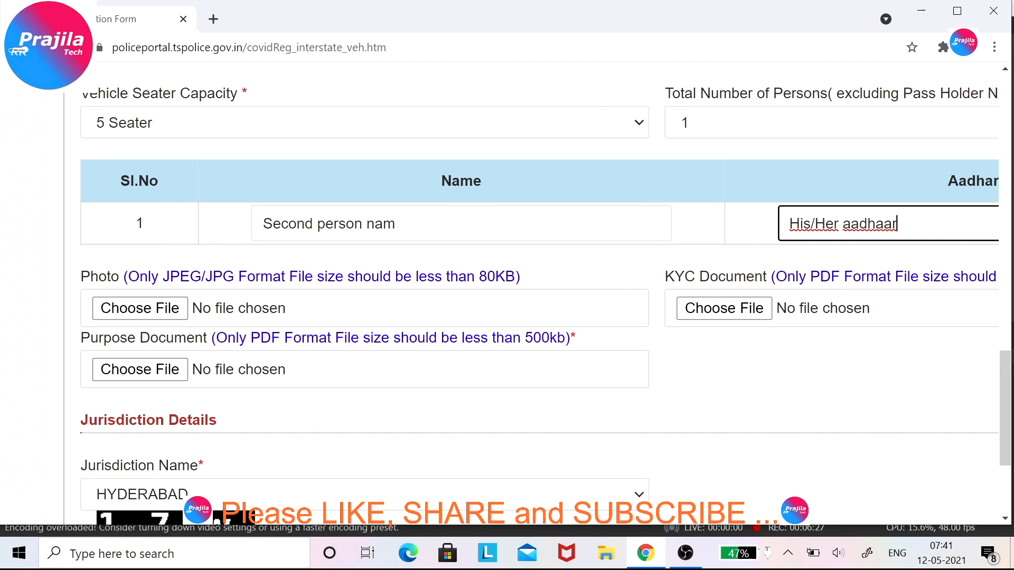
pyautogui.scroll(-1, 545, 297)
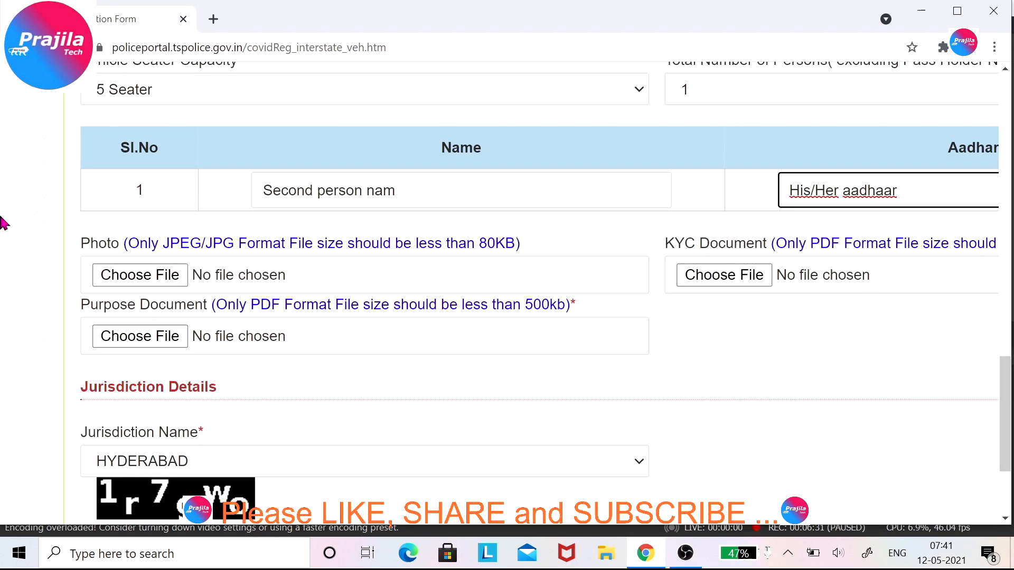
pyautogui.click(87, 251)
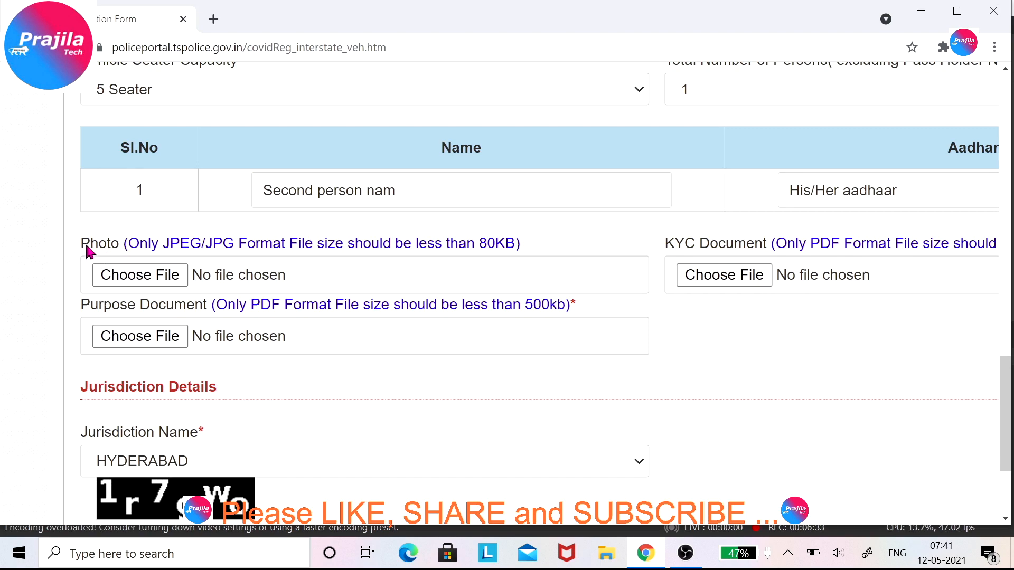
pyautogui.scroll(8, 113, 255)
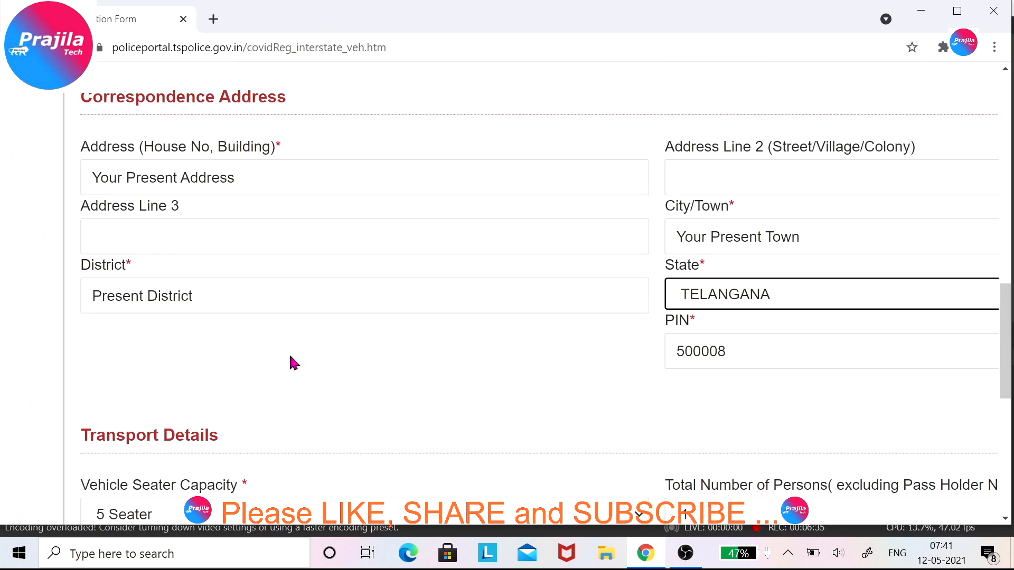
pyautogui.scroll(-12, 290, 357)
pyautogui.scroll(3, 168, 284)
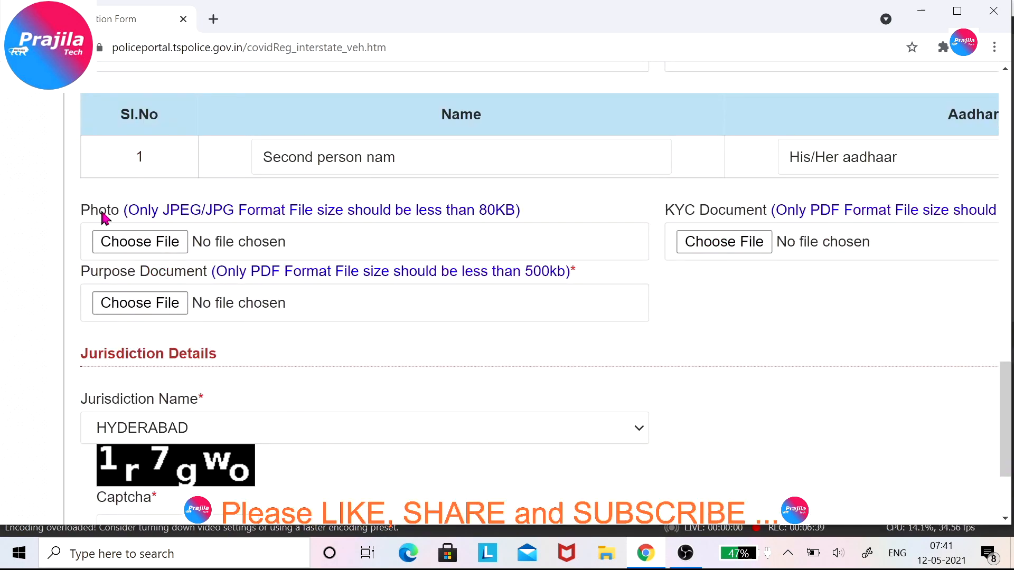
pyautogui.moveTo(100, 211)
pyautogui.mouseDown()
pyautogui.moveTo(90, 209)
pyautogui.moveTo(119, 214)
pyautogui.mouseUp()
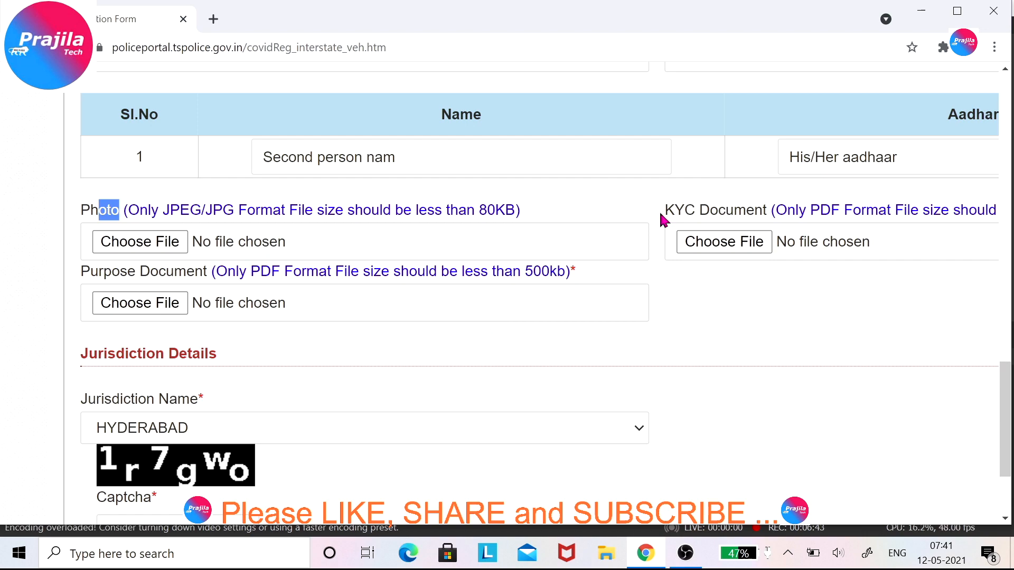
pyautogui.moveTo(718, 212); pyautogui.dragTo(689, 216)
pyautogui.scroll(8, 683, 216)
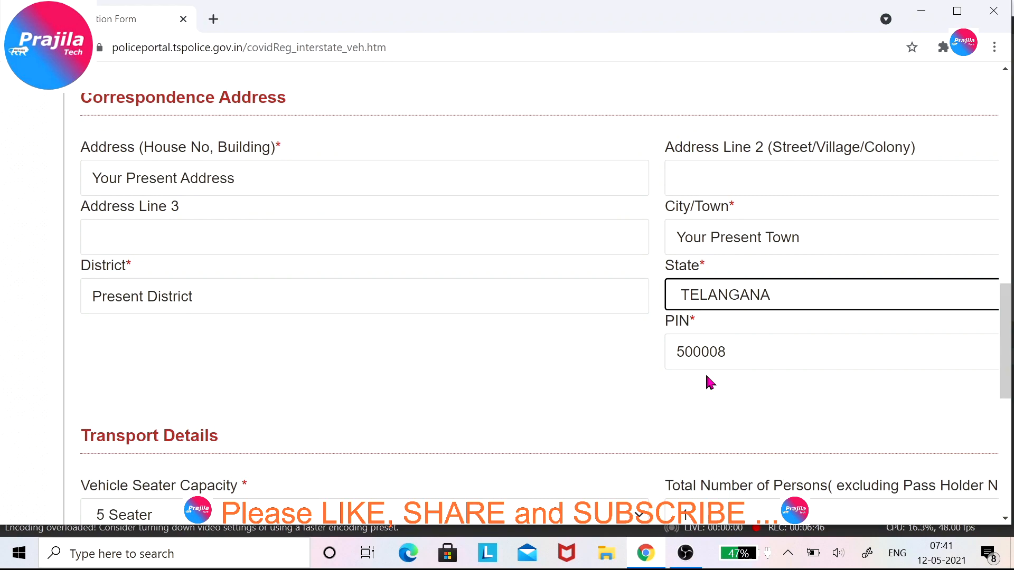
pyautogui.scroll(-10, 706, 376)
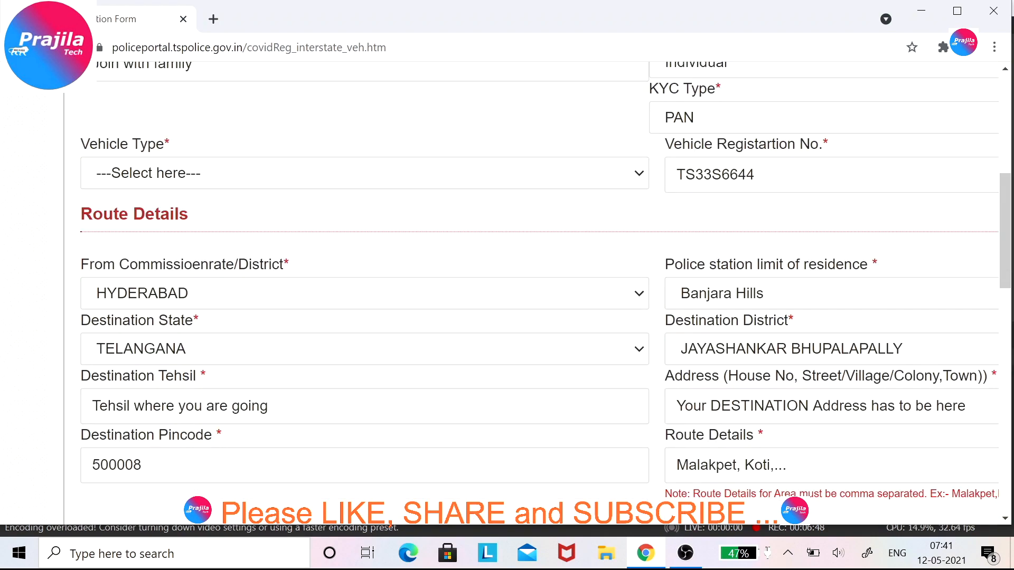
pyautogui.scroll(2, 721, 340)
pyautogui.moveTo(669, 196); pyautogui.dragTo(697, 197)
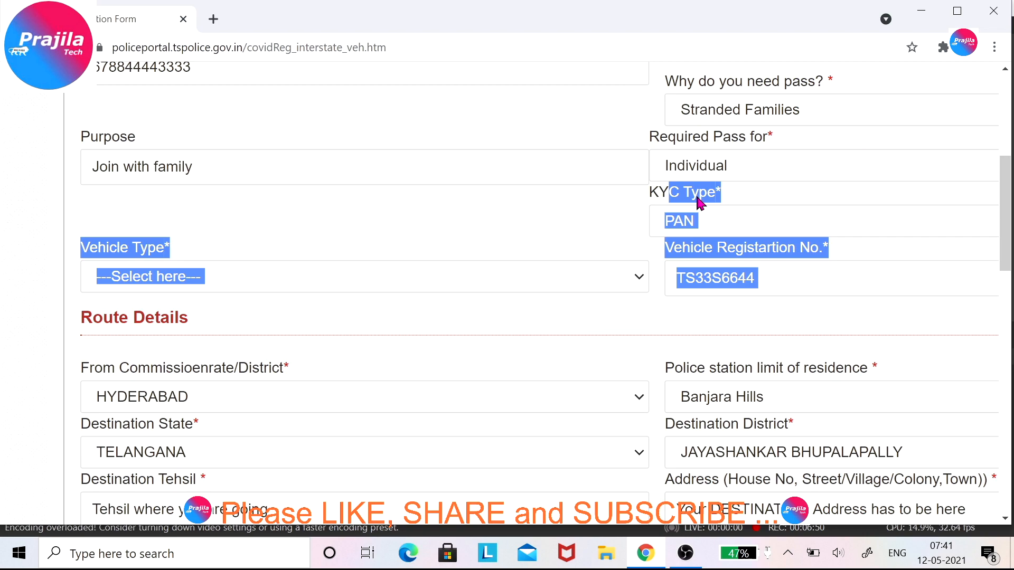
pyautogui.click(701, 210)
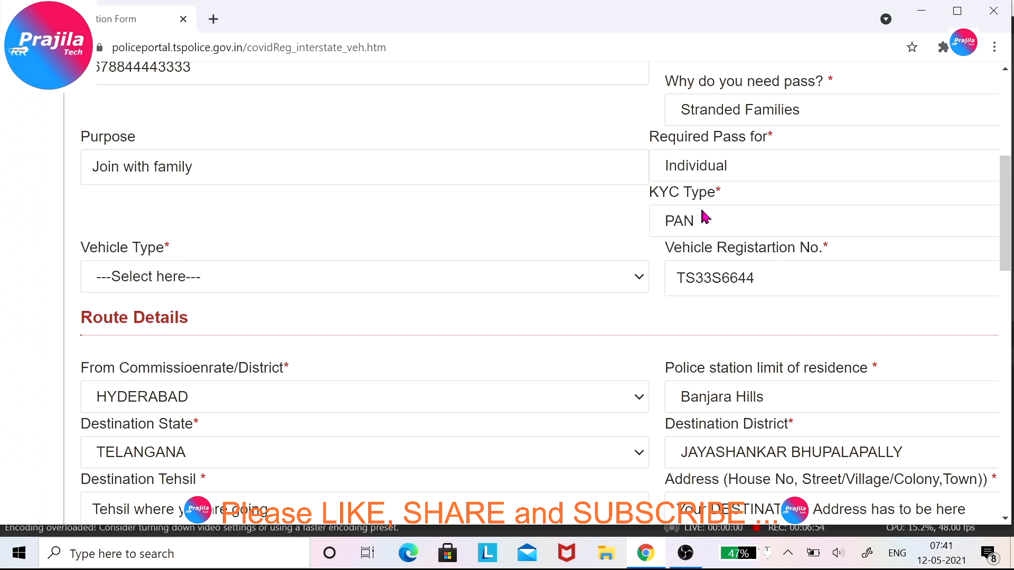
pyautogui.click(702, 212)
pyautogui.scroll(-7, 594, 338)
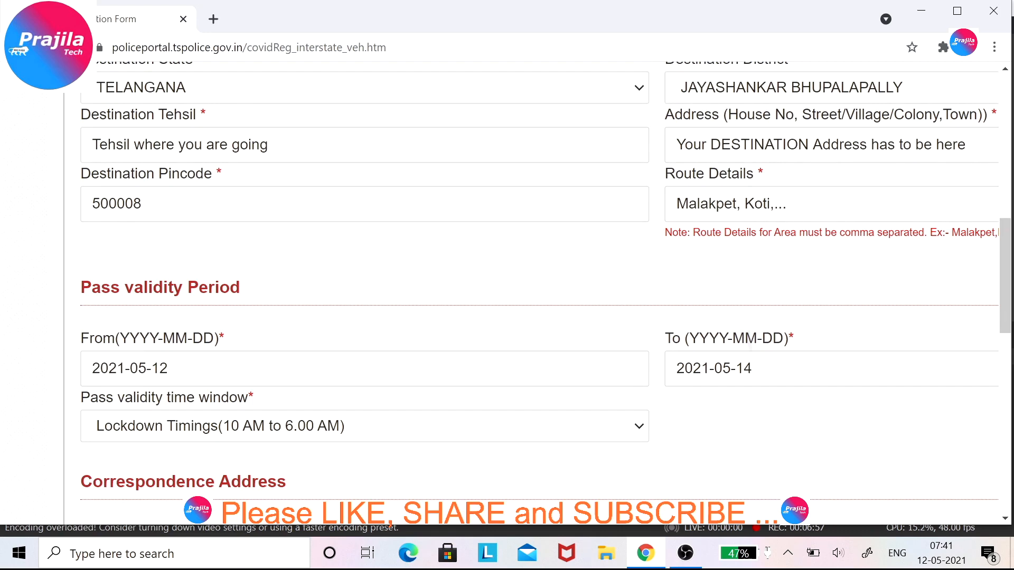